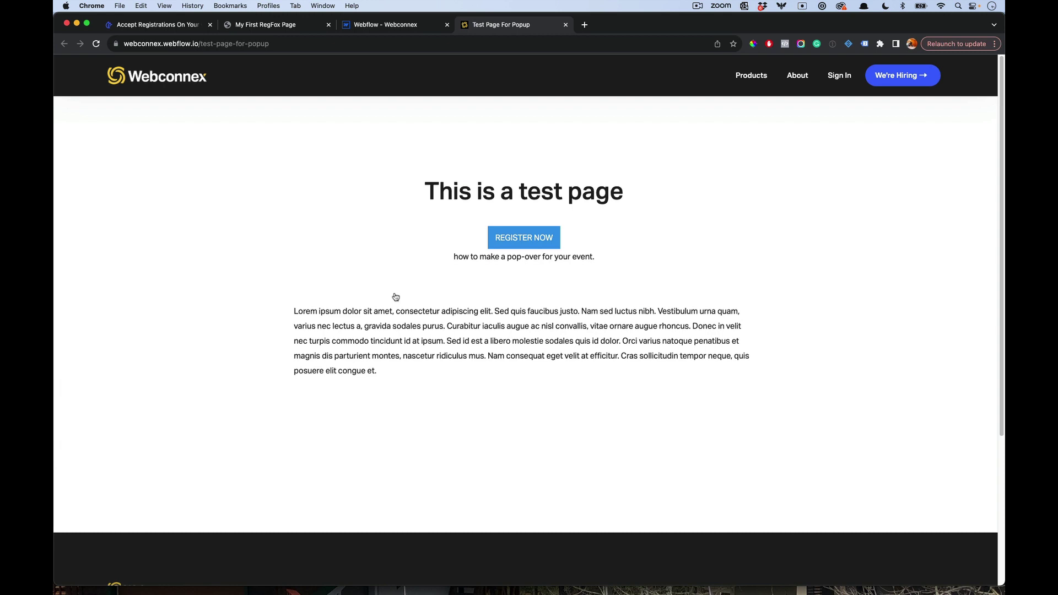
Step: Confirm the test page's REGISTER NOW button opens the DunderCon pop-over, scroll it, then close it
{"action": "left_click", "coordinate": [524, 243]}
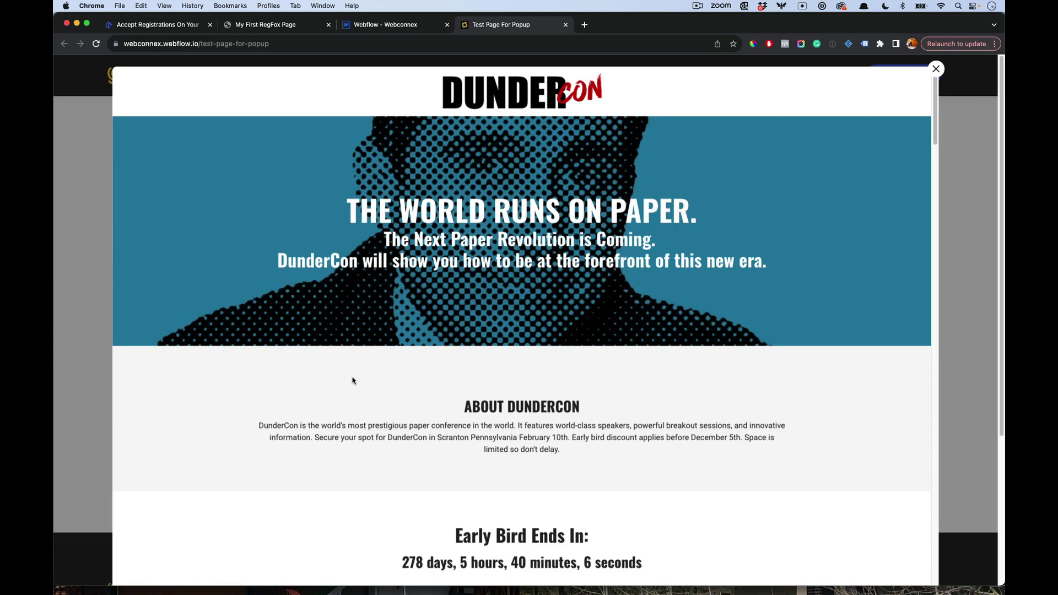
{"action": "scroll", "coordinate": [718, 330], "scroll_direction": "down", "scroll_amount": 20}
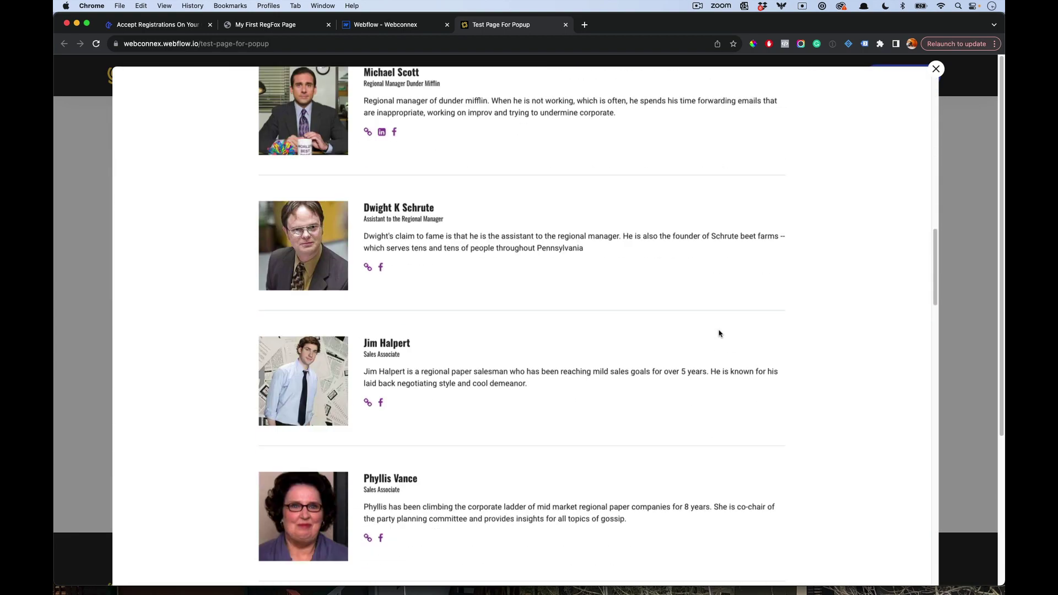
{"action": "scroll", "coordinate": [718, 333], "scroll_direction": "down", "scroll_amount": 10}
{"action": "scroll", "coordinate": [719, 333], "scroll_direction": "up", "scroll_amount": 20}
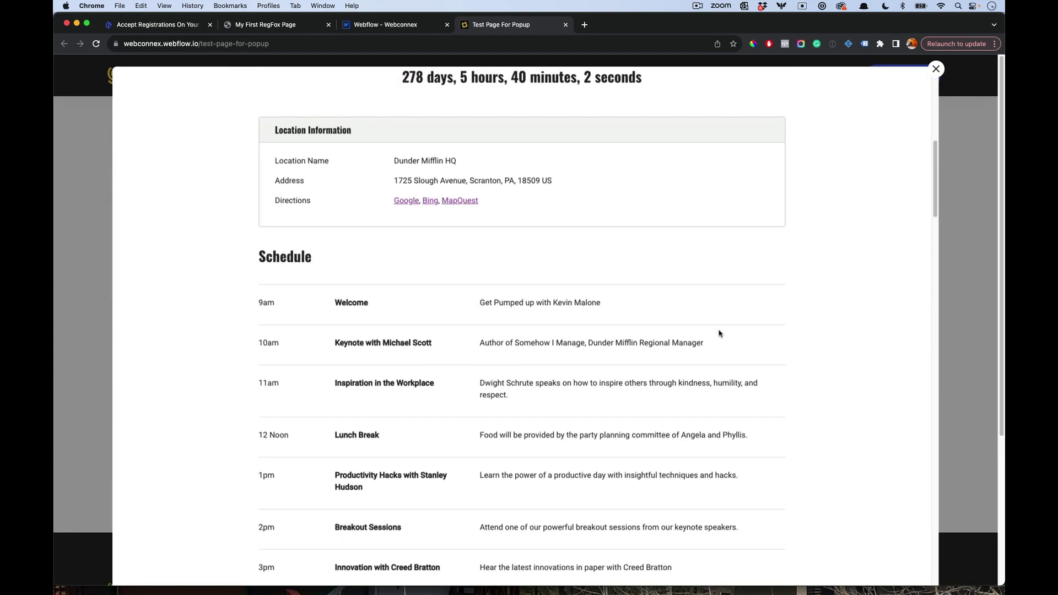
{"action": "scroll", "coordinate": [719, 333], "scroll_direction": "up", "scroll_amount": 10}
{"action": "left_click", "coordinate": [935, 70]}
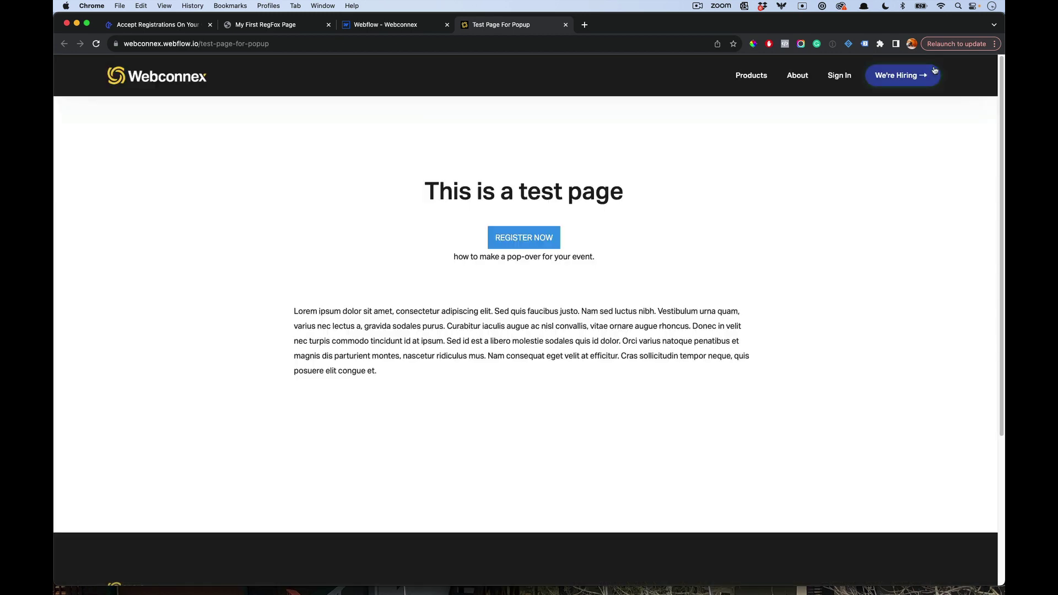
{"action": "left_click", "coordinate": [532, 236]}
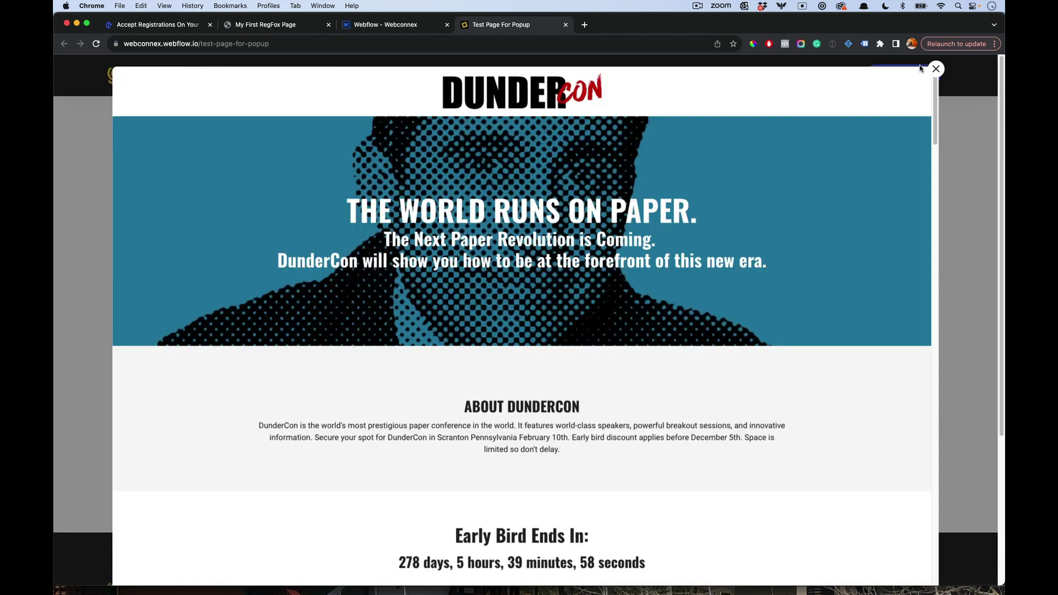
{"action": "left_click", "coordinate": [935, 69]}
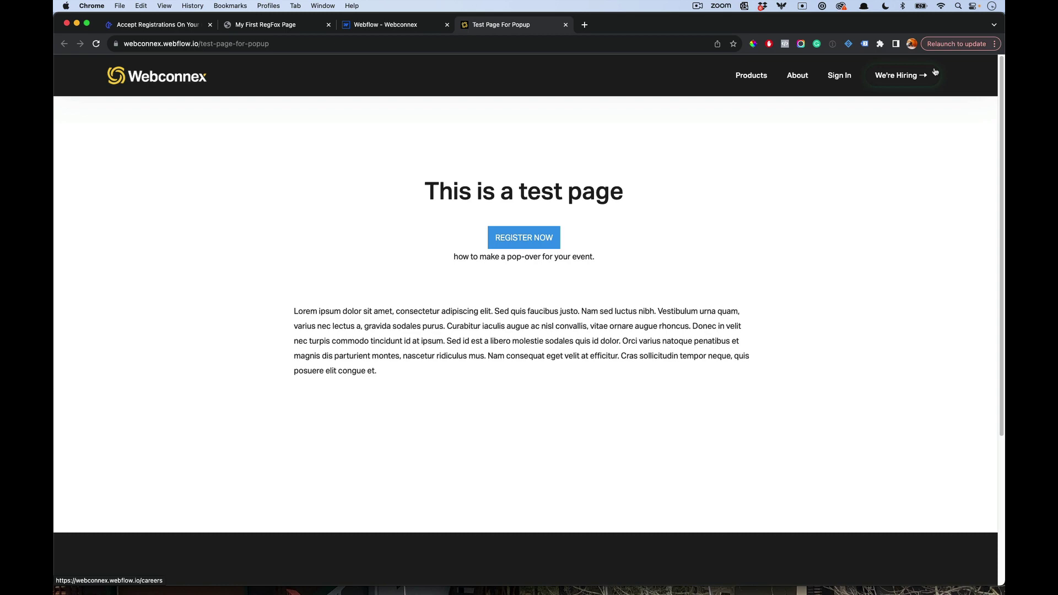
Step: View the DunderCon registration page on the My First RegFox Page tab
{"action": "left_click", "coordinate": [260, 24]}
{"action": "scroll", "coordinate": [576, 308], "scroll_direction": "down", "scroll_amount": 6}
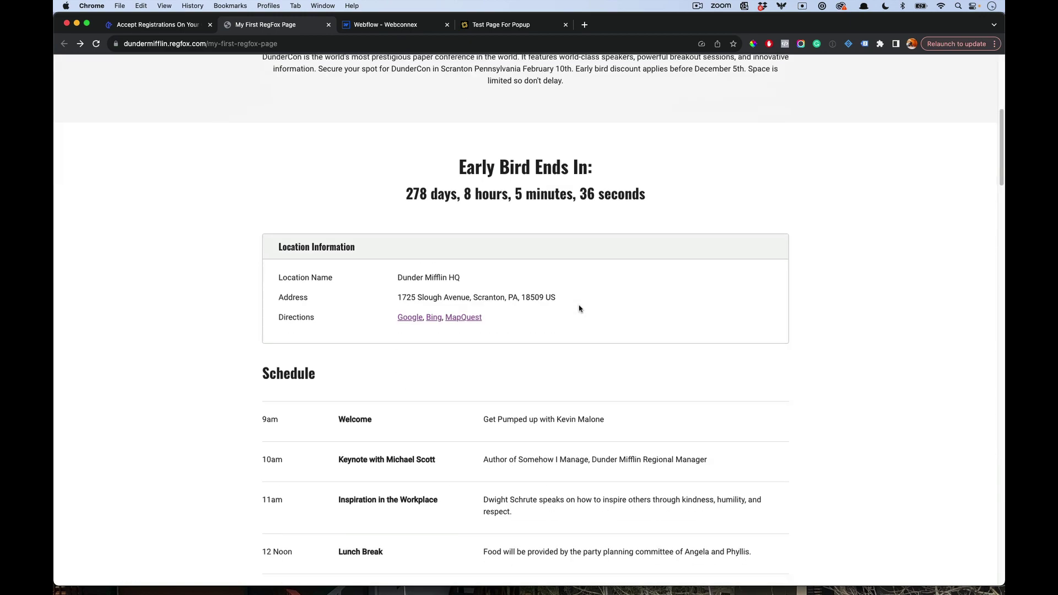
{"action": "scroll", "coordinate": [579, 305], "scroll_direction": "up", "scroll_amount": 6}
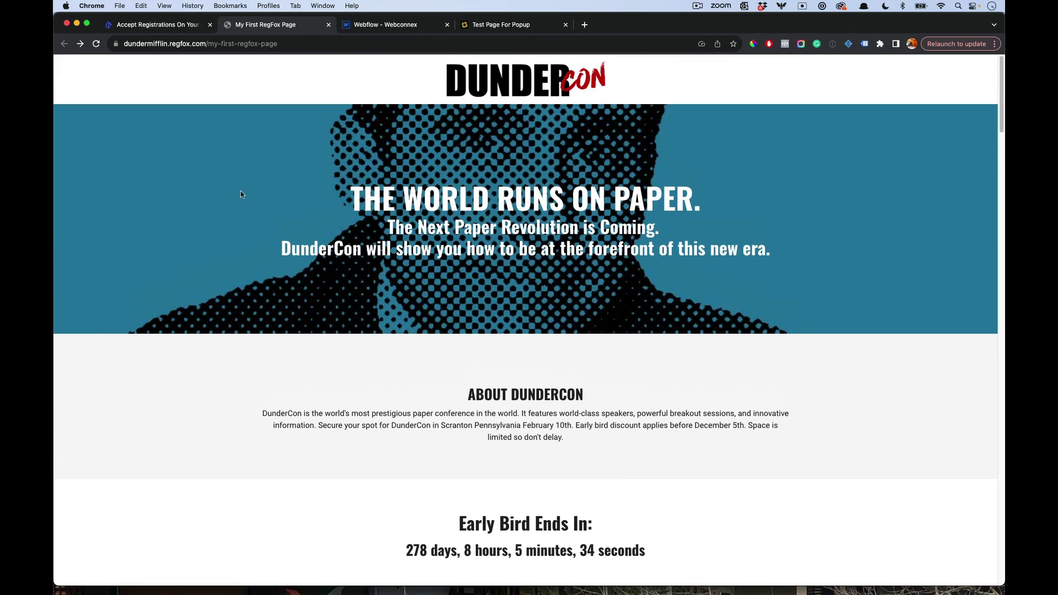
Step: Copy the Step 1 stylesheet <link> line from the RegFox pop-over integration article
{"action": "left_click", "coordinate": [183, 25]}
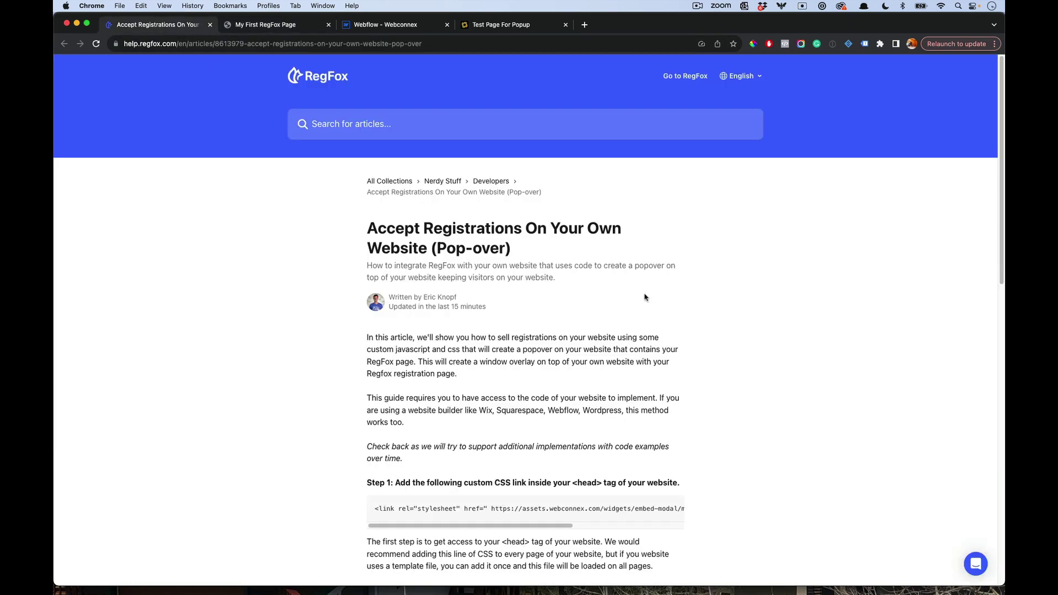
{"action": "scroll", "coordinate": [553, 355], "scroll_direction": "down", "scroll_amount": 2}
{"action": "scroll", "coordinate": [554, 359], "scroll_direction": "down", "scroll_amount": 1}
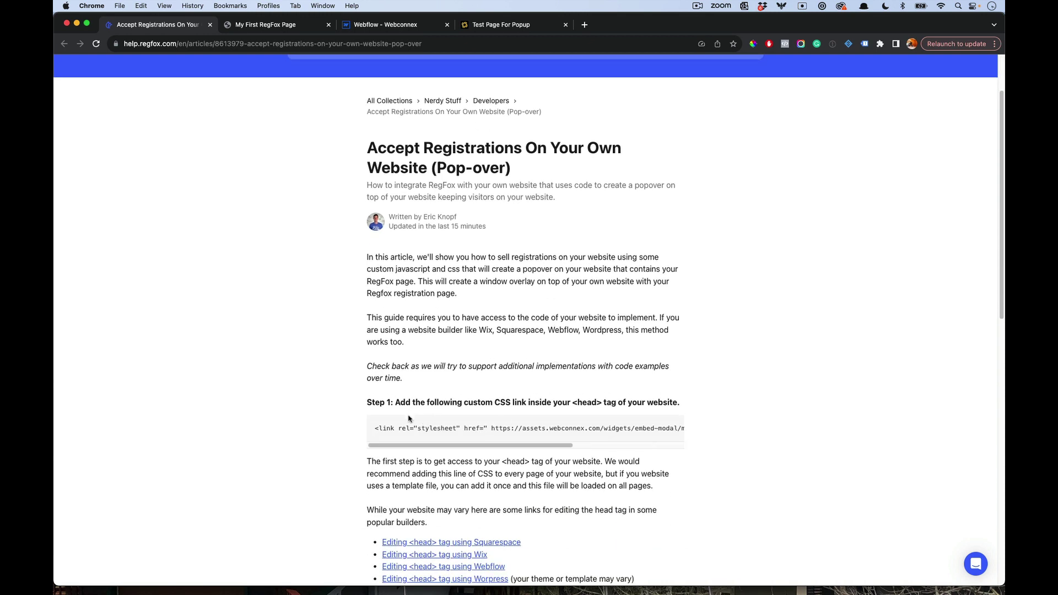
{"action": "triple_click", "coordinate": [639, 430]}
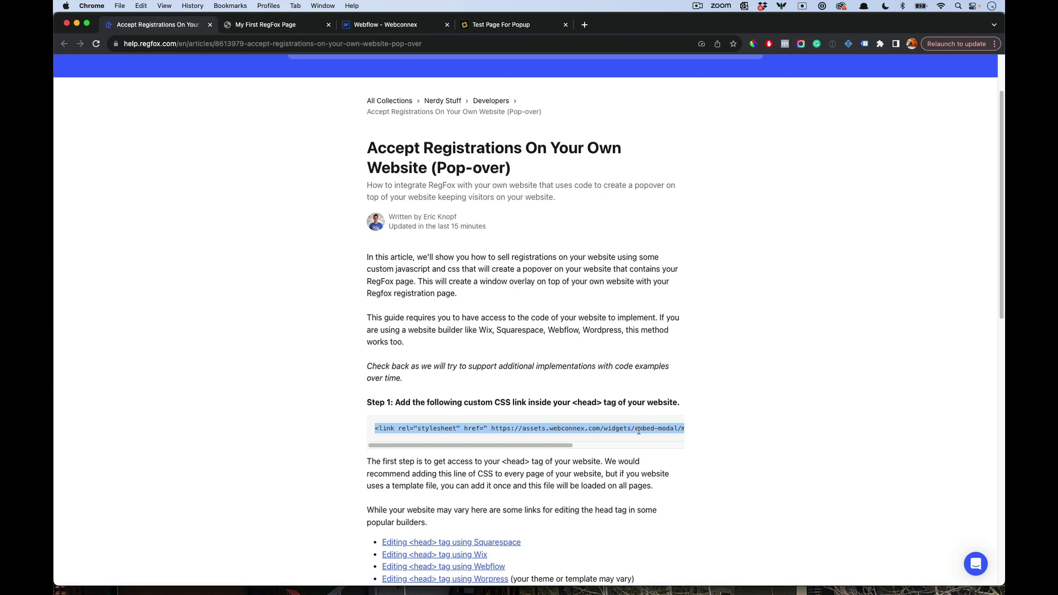
{"action": "scroll", "coordinate": [639, 431], "scroll_direction": "down", "scroll_amount": 1}
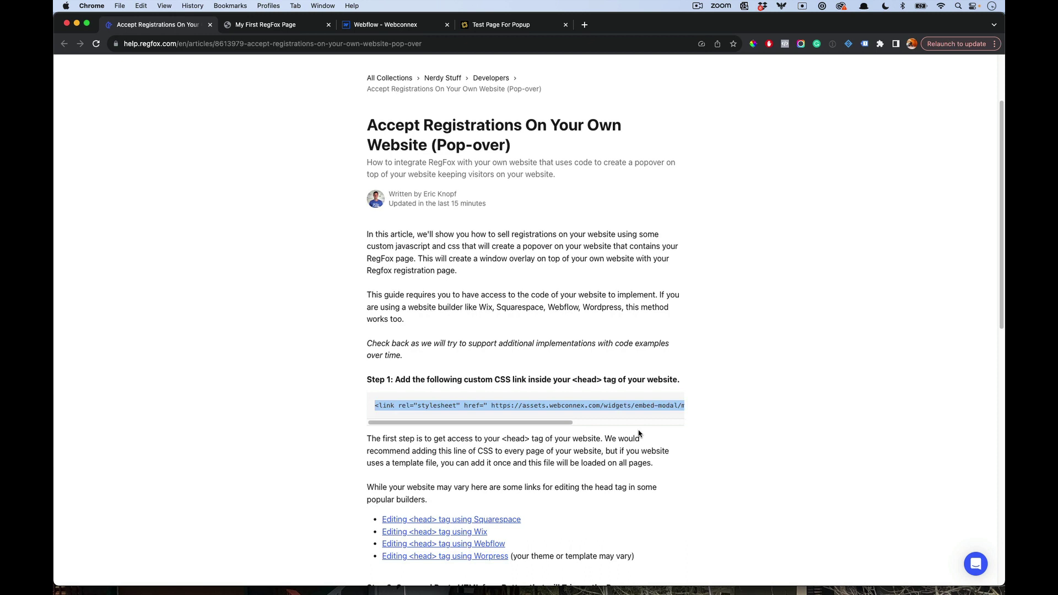
{"action": "scroll", "coordinate": [639, 433], "scroll_direction": "down", "scroll_amount": 2}
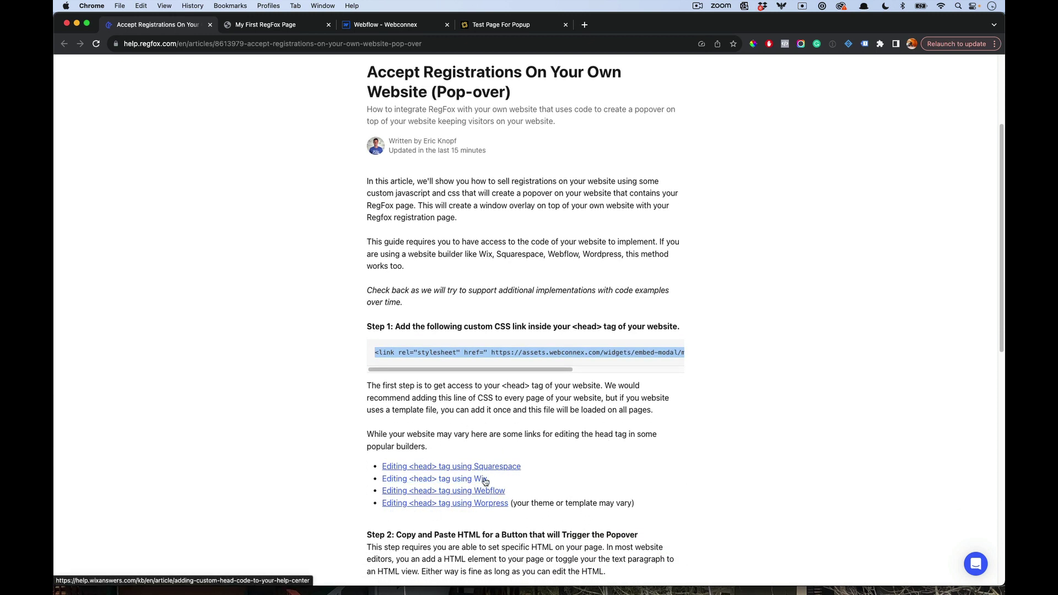
{"action": "key", "text": "super+c"}
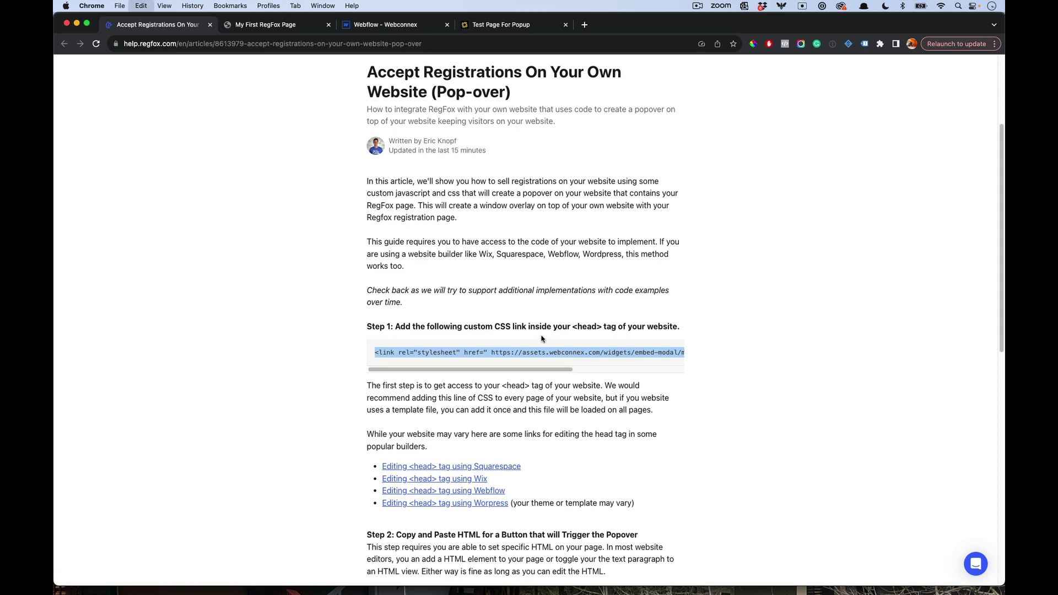
Step: Paste the RegFox stylesheet link into Test Page For Popup's Inside <head> custom code and save
{"action": "left_click", "coordinate": [409, 24]}
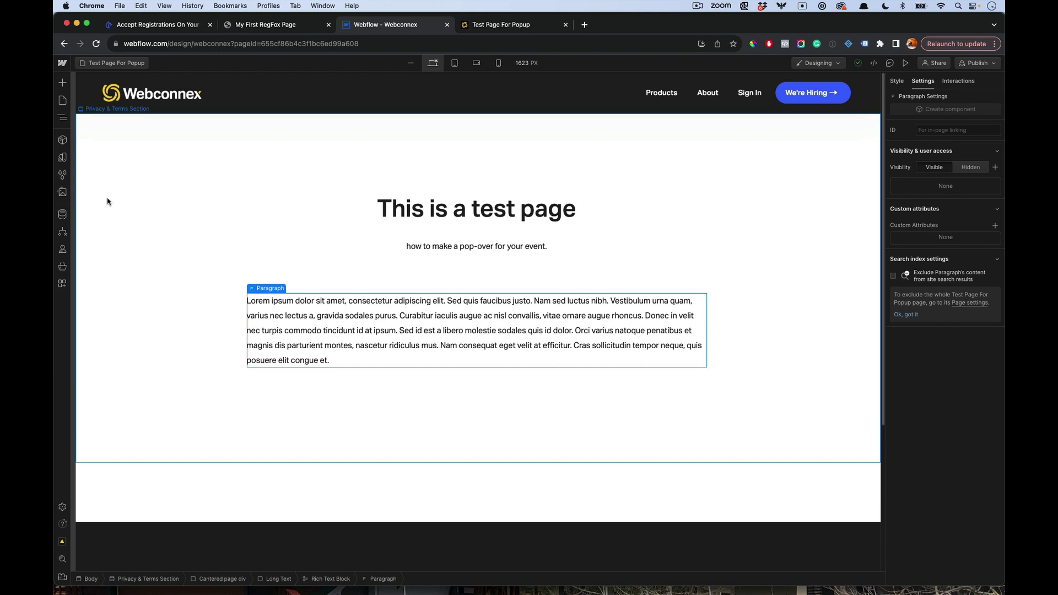
{"action": "left_click", "coordinate": [62, 100]}
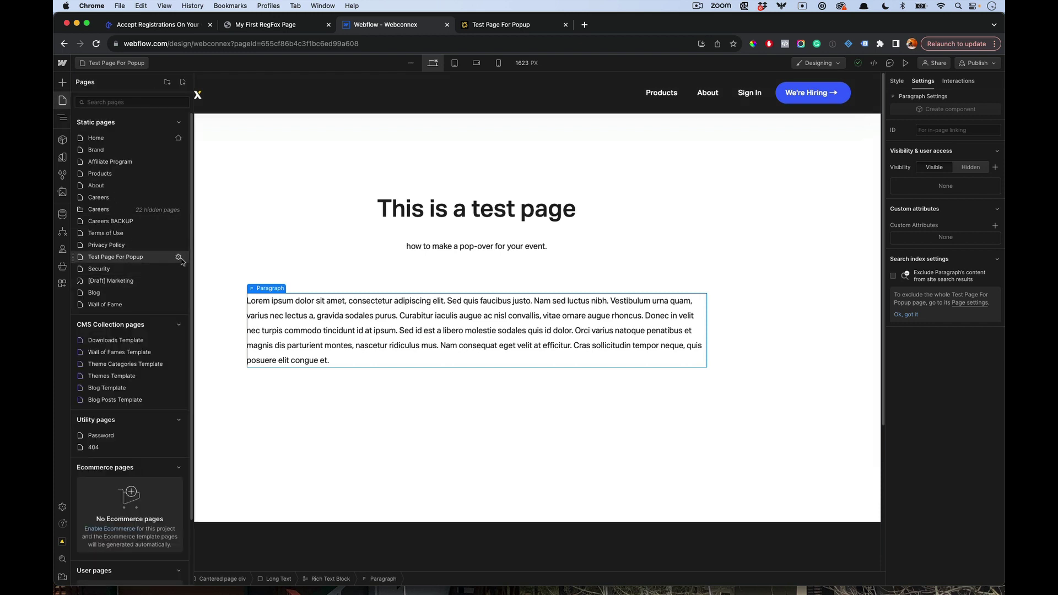
{"action": "left_click", "coordinate": [178, 257]}
{"action": "scroll", "coordinate": [322, 259], "scroll_direction": "down", "scroll_amount": 10}
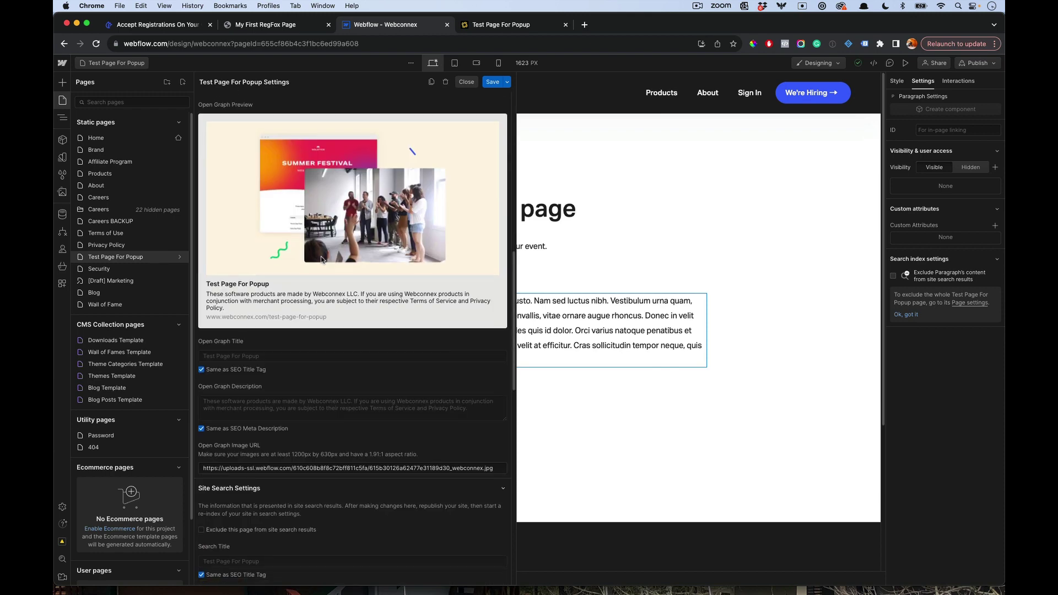
{"action": "scroll", "coordinate": [321, 259], "scroll_direction": "down", "scroll_amount": 10}
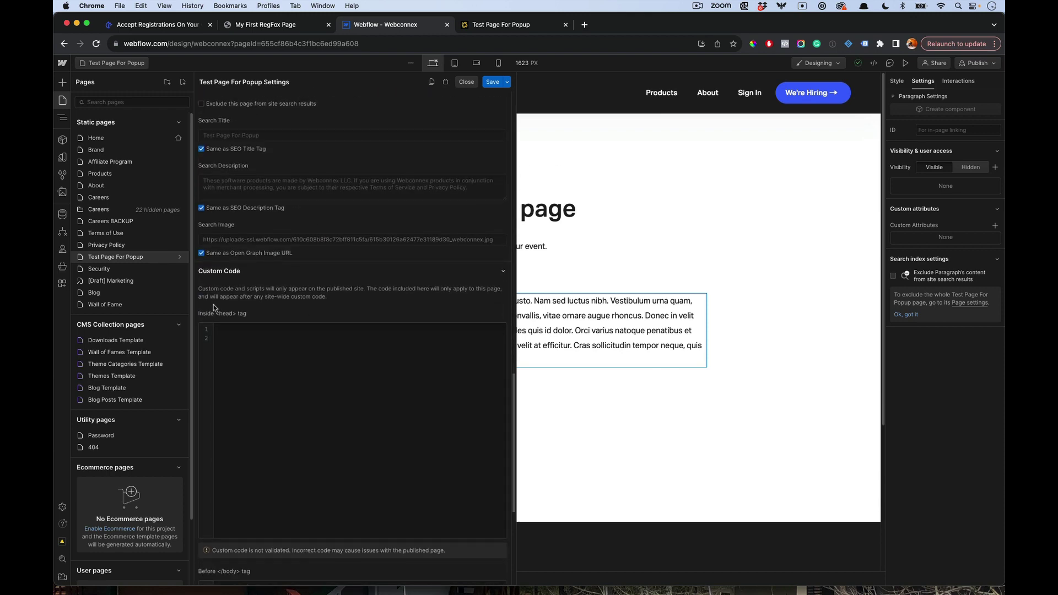
{"action": "left_click", "coordinate": [260, 368]}
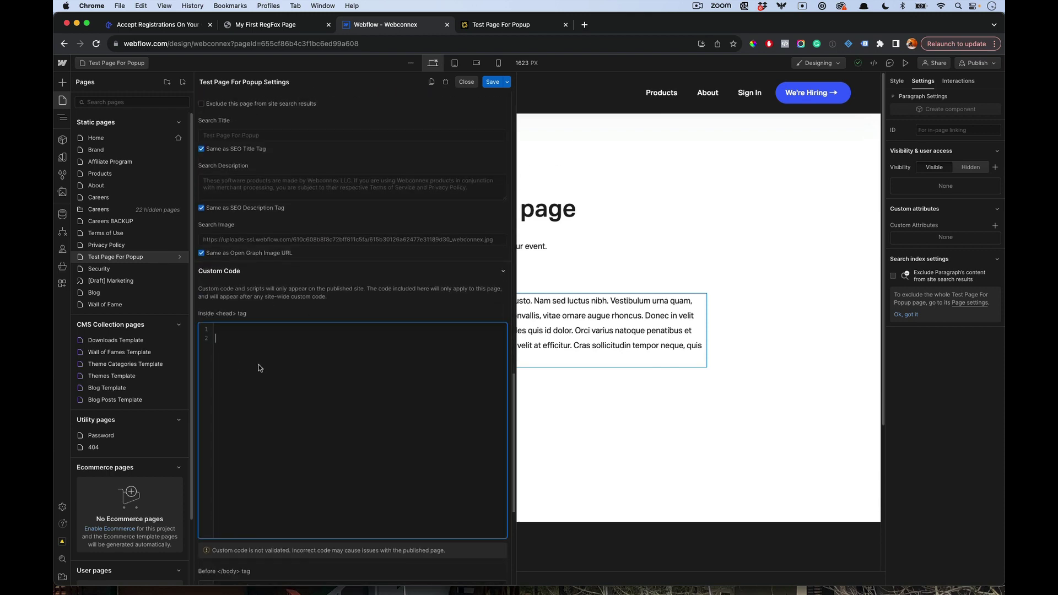
{"action": "key", "text": "super+v"}
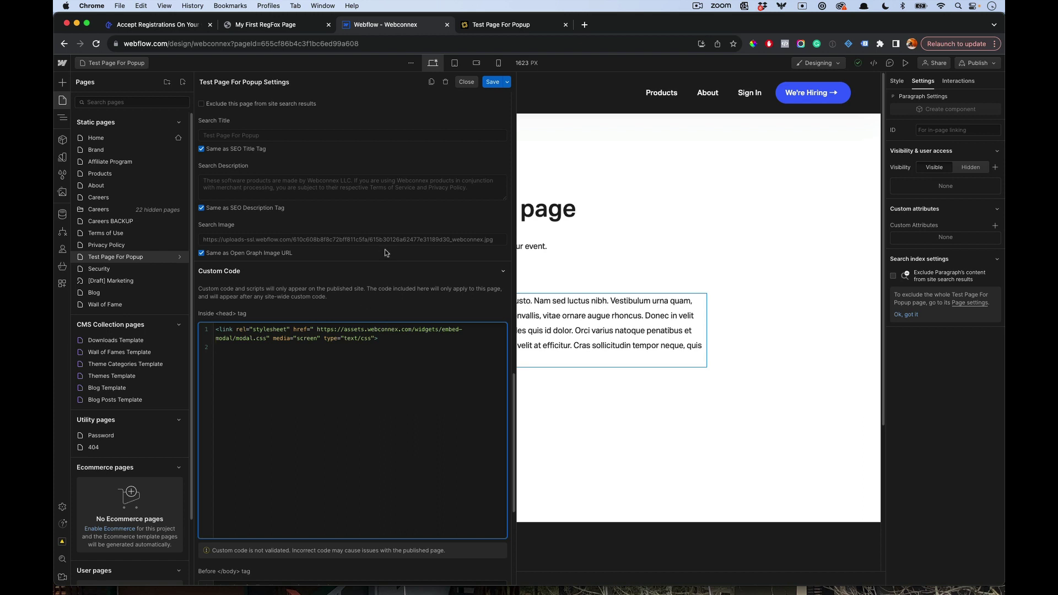
{"action": "left_click", "coordinate": [492, 82]}
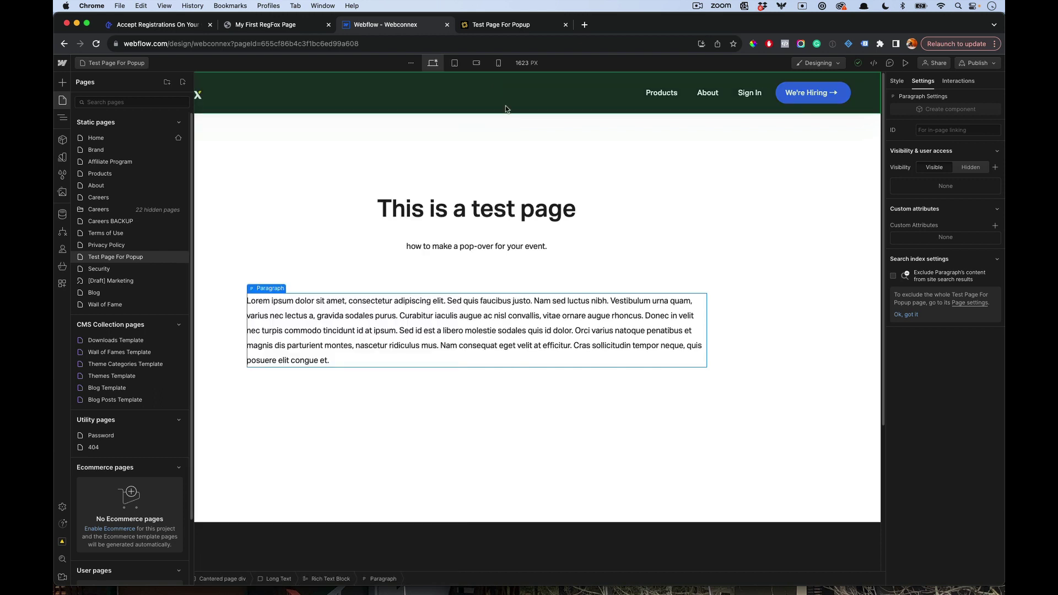
{"action": "left_click", "coordinate": [707, 205]}
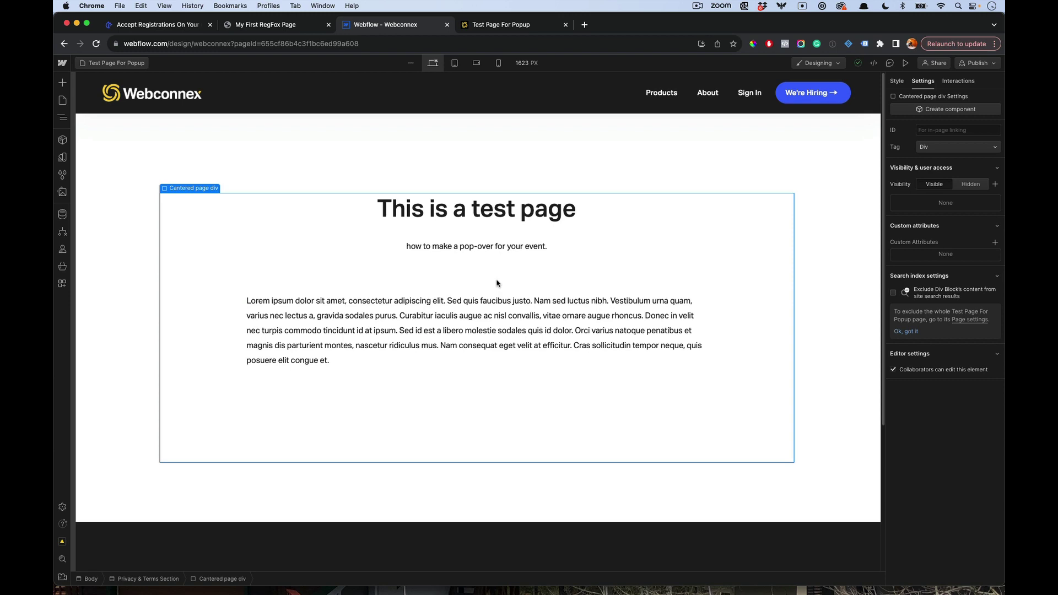
Step: Select the Step 2 REGISTER NOW button embed code in the help article, then return to Webflow
{"action": "left_click", "coordinate": [176, 29]}
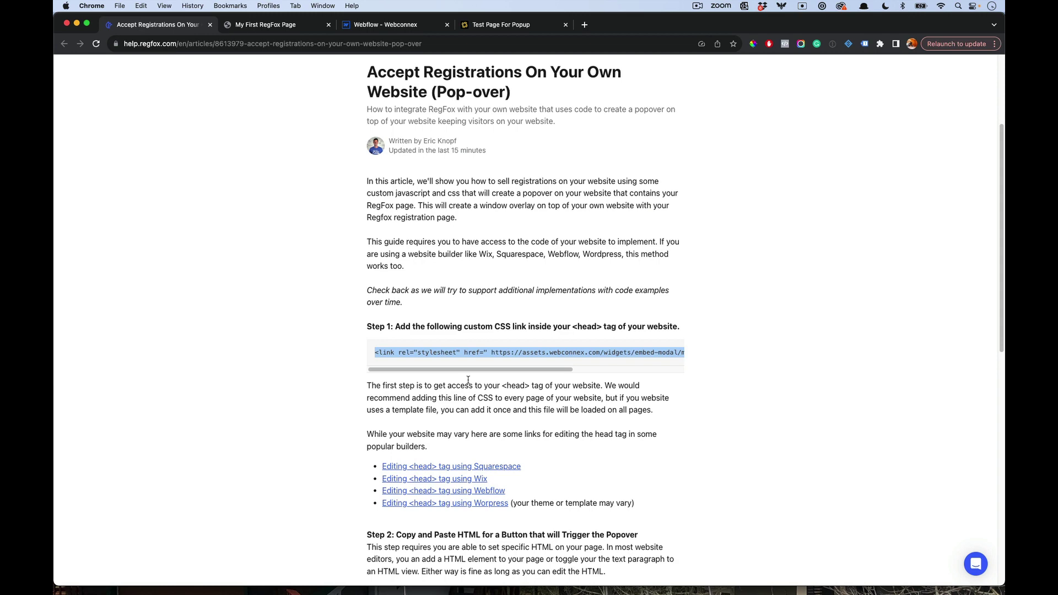
{"action": "scroll", "coordinate": [468, 379], "scroll_direction": "down", "scroll_amount": 9}
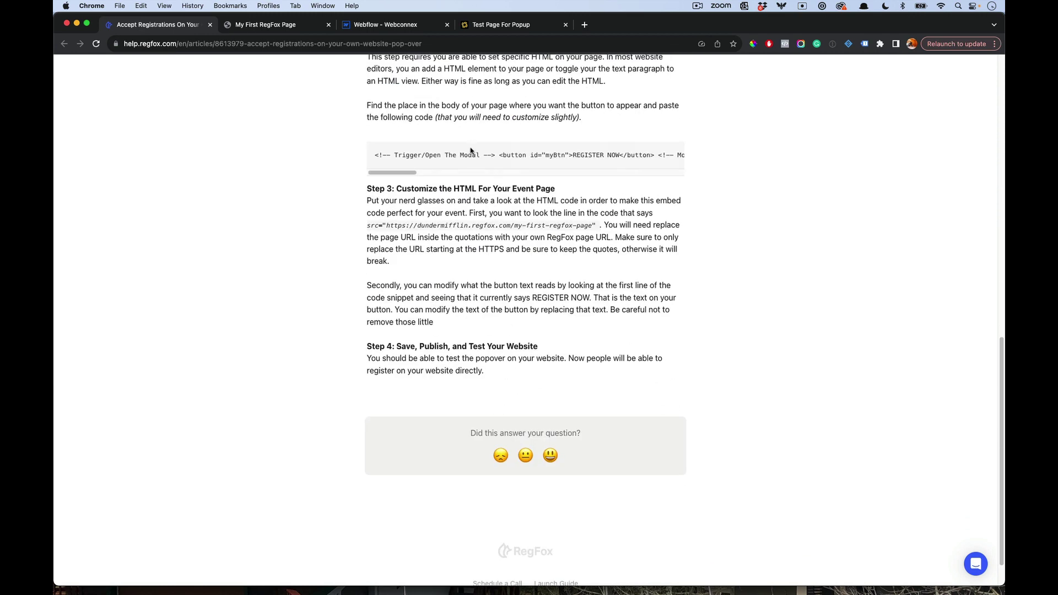
{"action": "triple_click", "coordinate": [470, 152]}
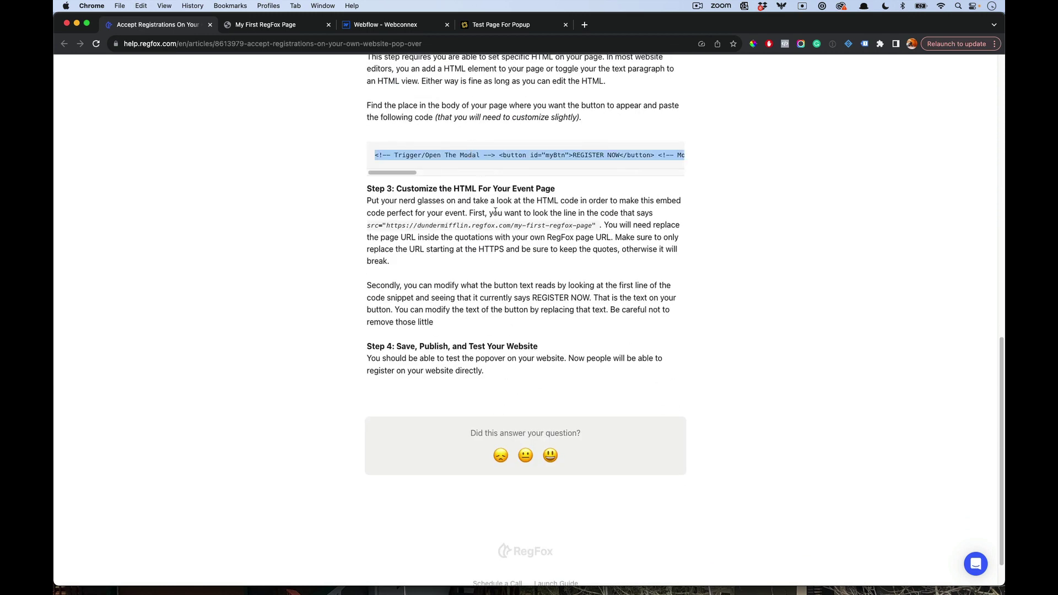
{"action": "left_click", "coordinate": [372, 26]}
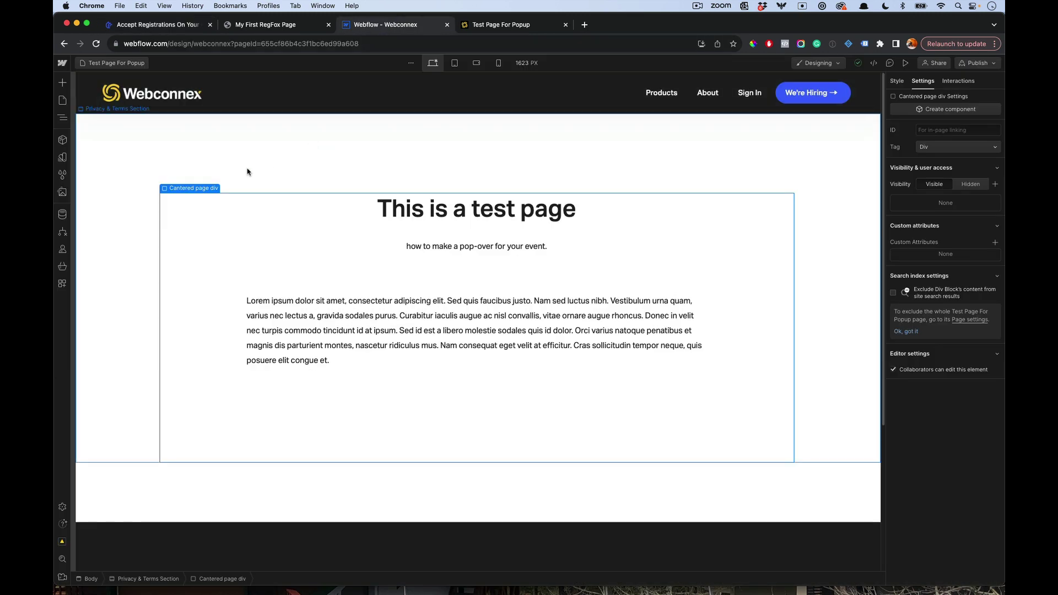
Step: Drag an HTML Embed from the Advanced elements into the hero block below the heading
{"action": "left_click", "coordinate": [61, 85]}
{"action": "scroll", "coordinate": [133, 319], "scroll_direction": "down", "scroll_amount": 5}
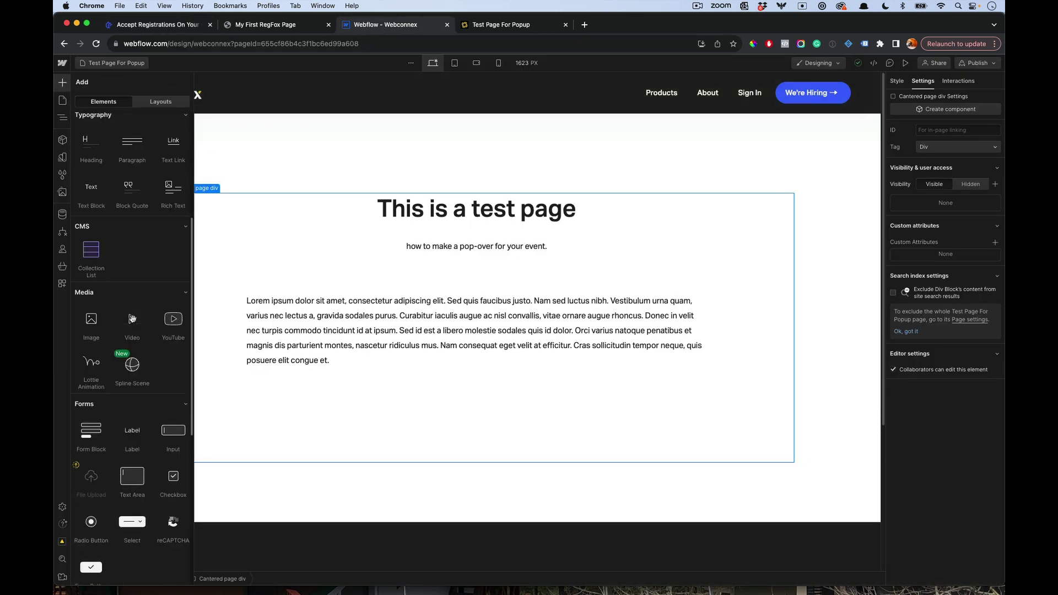
{"action": "scroll", "coordinate": [132, 331], "scroll_direction": "down", "scroll_amount": 3}
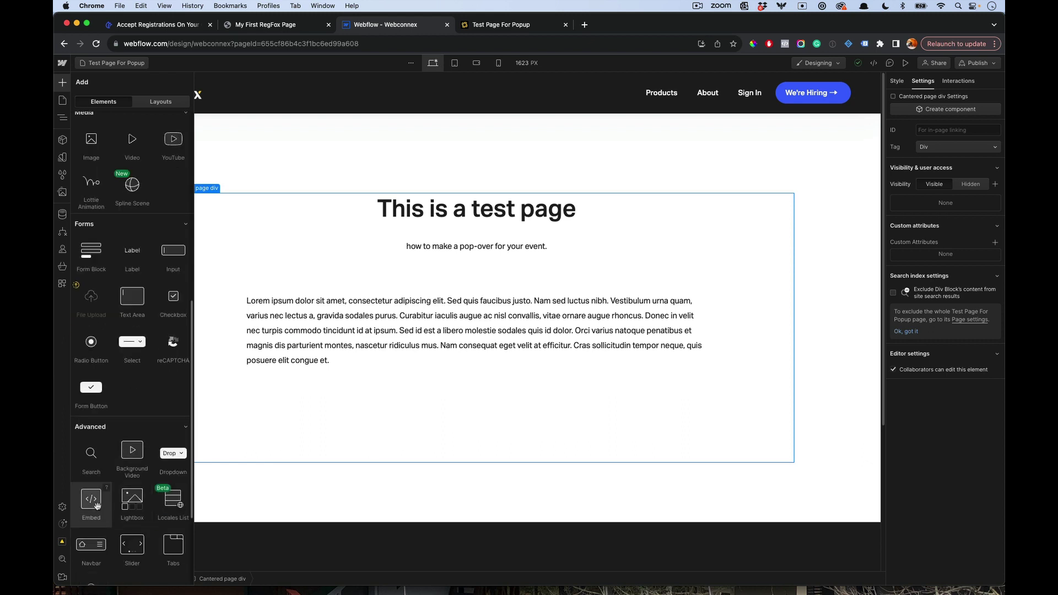
{"action": "left_click_drag", "start_coordinate": [96, 505], "coordinate": [429, 225]}
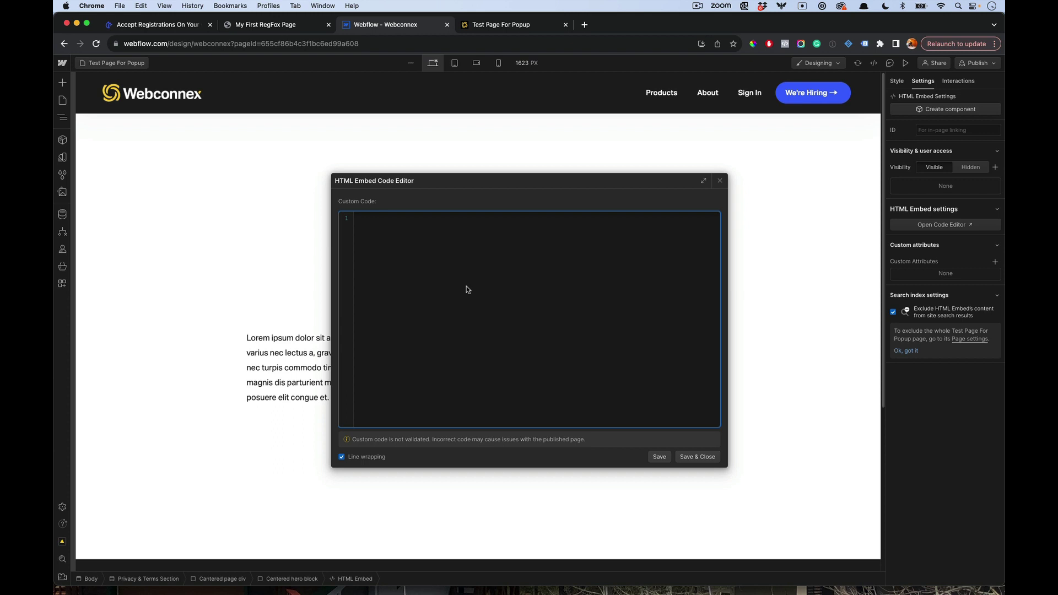
Step: Paste the modal embed code, point its iframe at dundermifflin.regfox.com/my-first-regfox-page, and save
{"action": "key", "text": "super+v"}
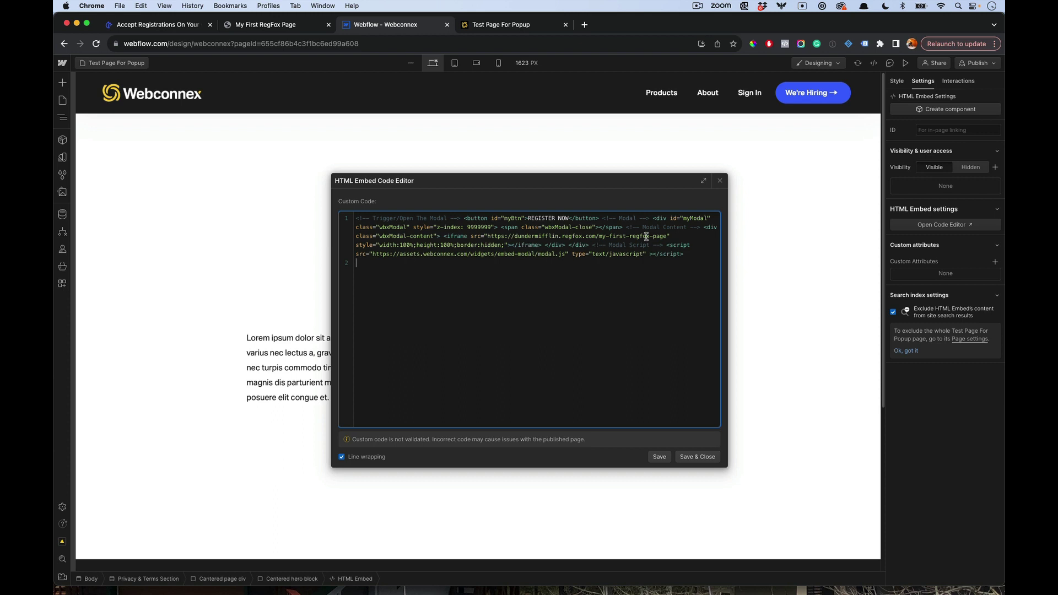
{"action": "left_click_drag", "start_coordinate": [668, 236], "coordinate": [488, 236]}
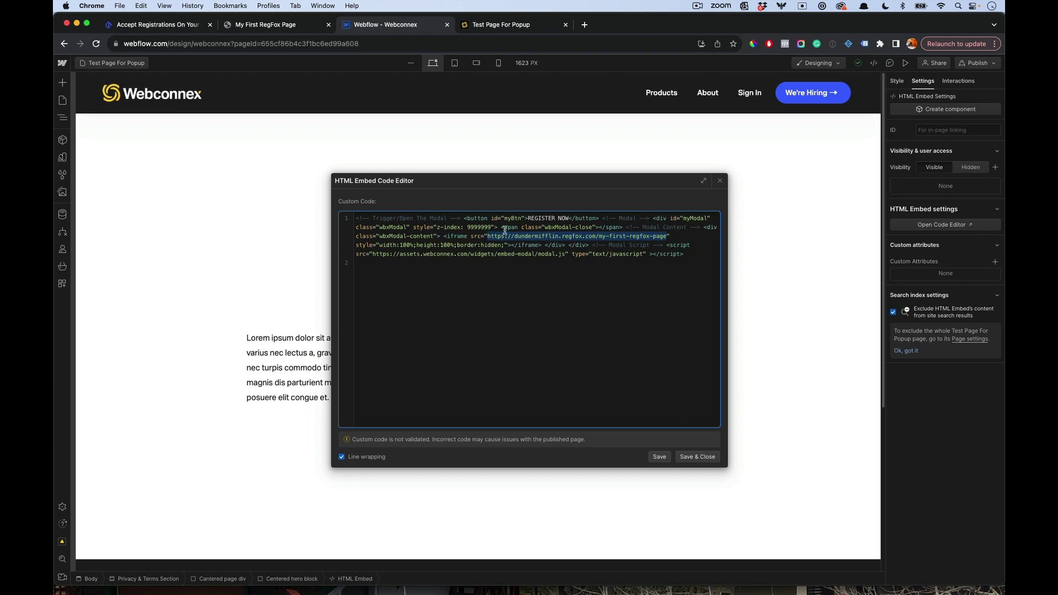
{"action": "left_click", "coordinate": [669, 237]}
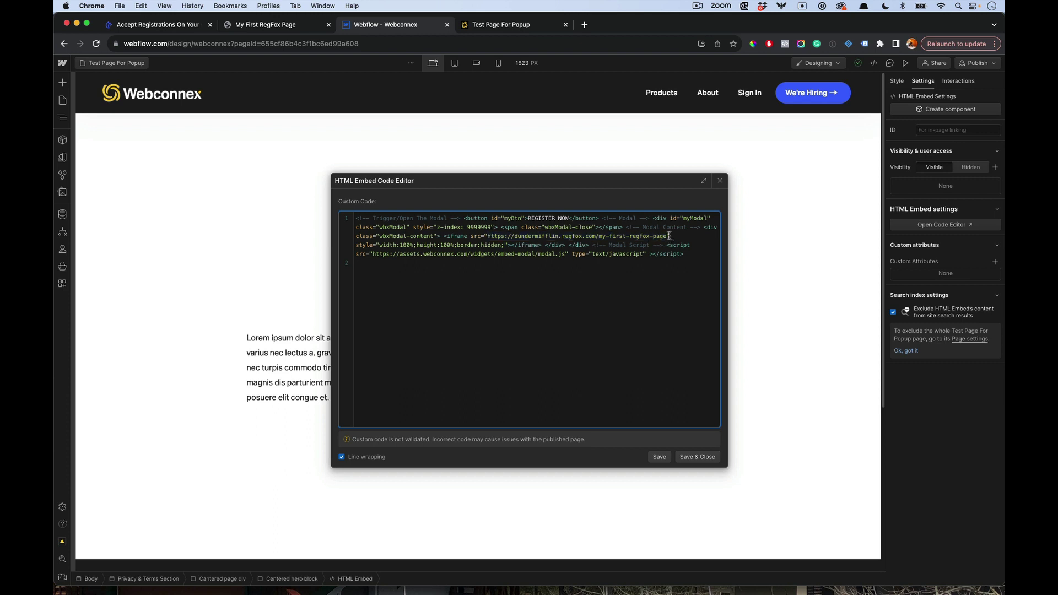
{"action": "left_click", "coordinate": [485, 236]}
{"action": "left_click_drag", "start_coordinate": [668, 235], "coordinate": [528, 218]}
{"action": "left_click", "coordinate": [551, 222]}
{"action": "left_click", "coordinate": [686, 458]}
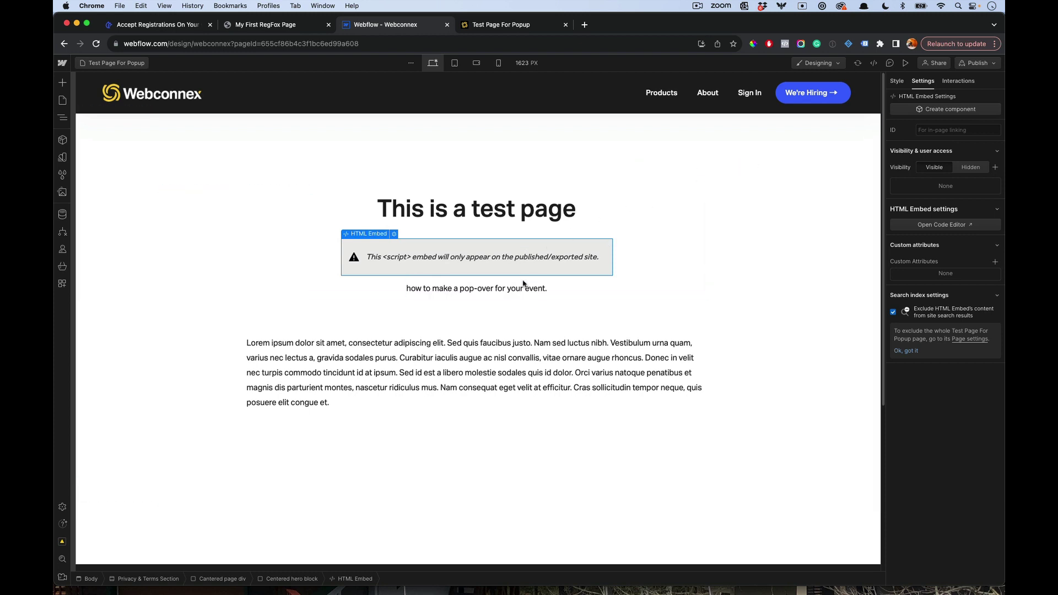
Step: Publish the site to the staging domain and open the live test page
{"action": "left_click", "coordinate": [977, 62]}
{"action": "left_click", "coordinate": [946, 222]}
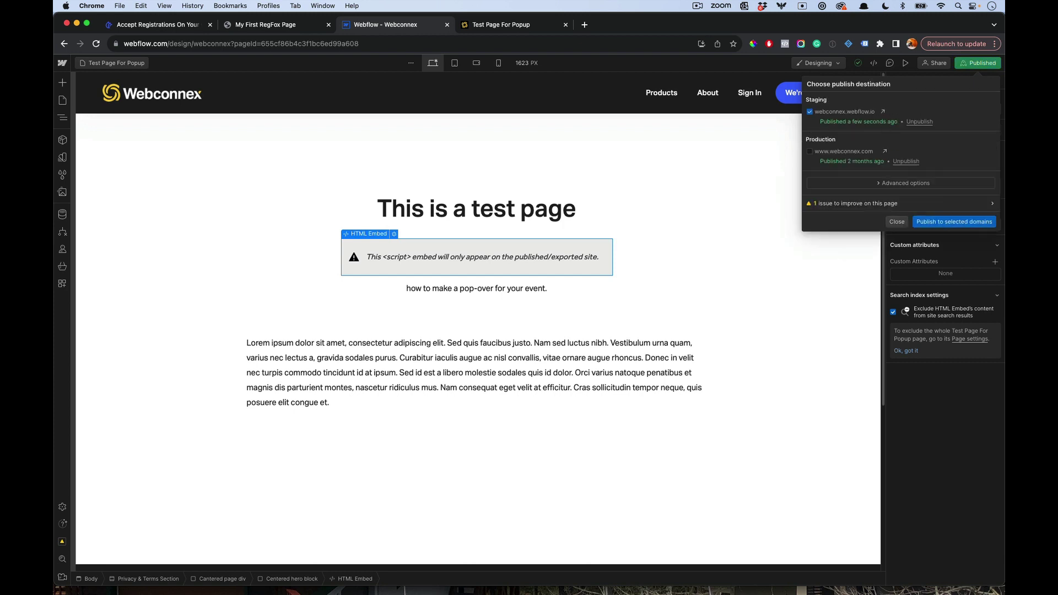
{"action": "left_click", "coordinate": [882, 112]}
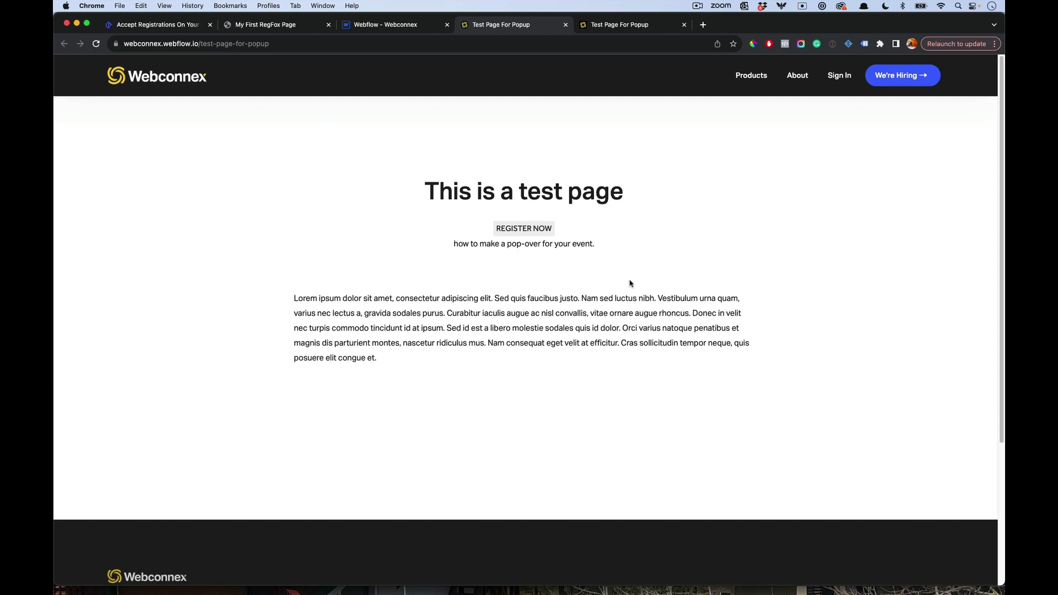
{"action": "left_click", "coordinate": [523, 236]}
{"action": "scroll", "coordinate": [882, 150], "scroll_direction": "down", "scroll_amount": 20}
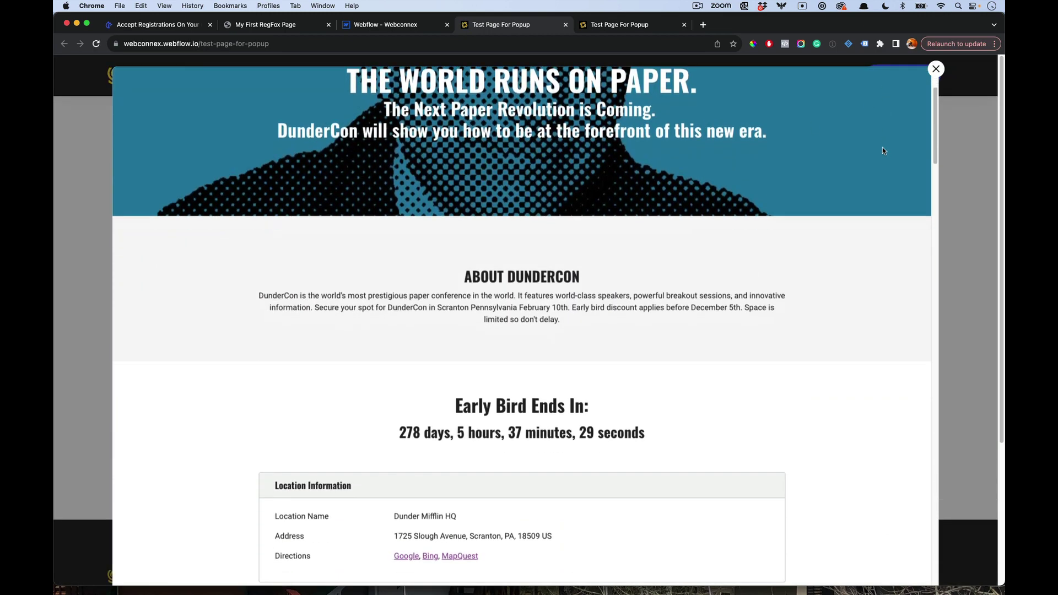
{"action": "scroll", "coordinate": [882, 150], "scroll_direction": "up", "scroll_amount": 20}
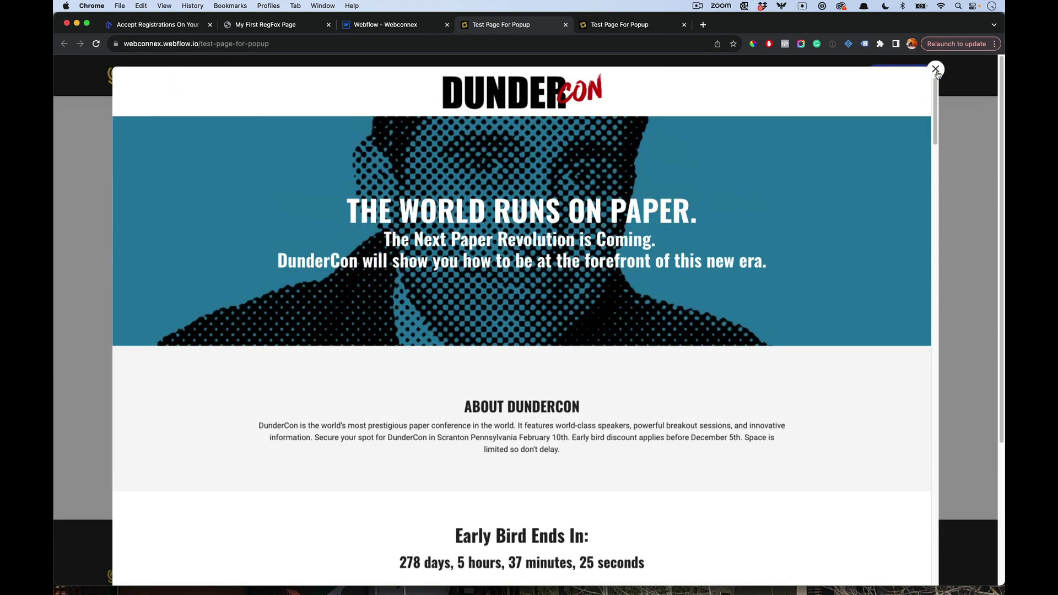
{"action": "left_click", "coordinate": [935, 68]}
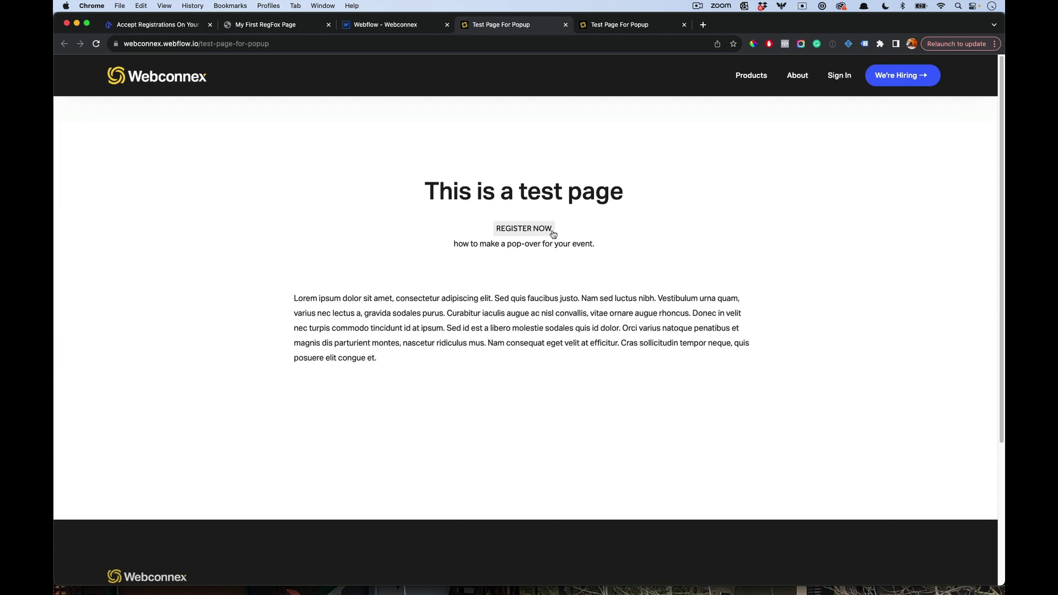
Step: Delete the <button> tag from the HTML Embed code, leaving the modal and script, and save
{"action": "left_click", "coordinate": [404, 29]}
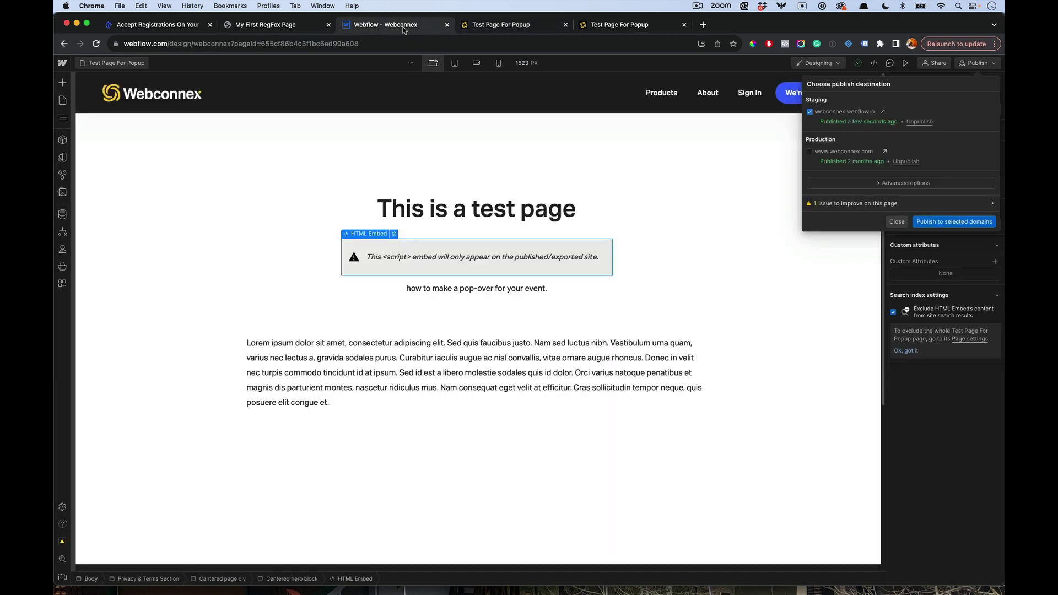
{"action": "left_click", "coordinate": [450, 263]}
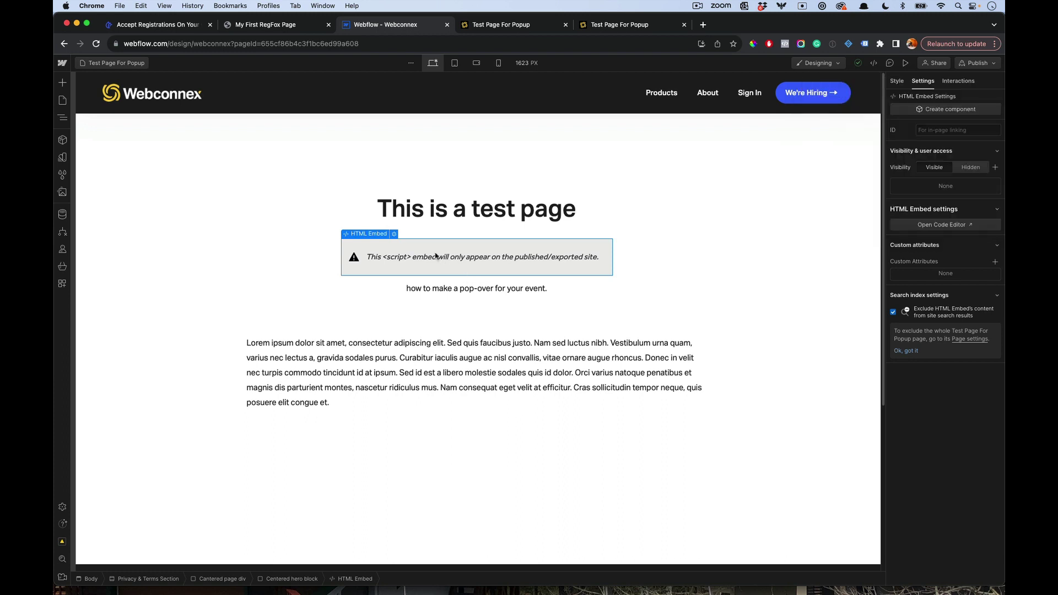
{"action": "double_click", "coordinate": [390, 234]}
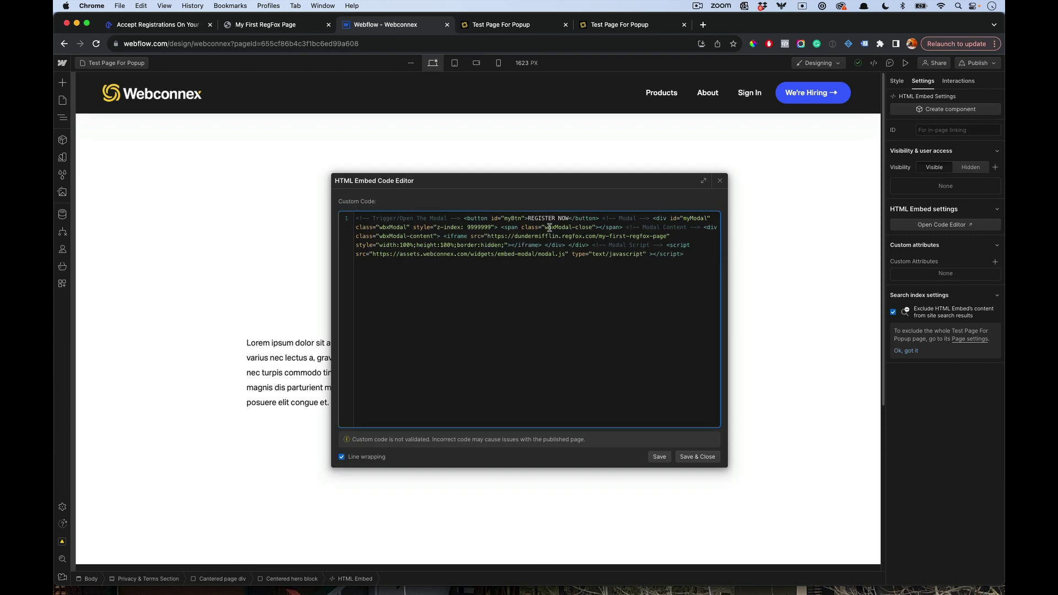
{"action": "left_click", "coordinate": [596, 219]}
{"action": "left_click_drag", "start_coordinate": [596, 219], "coordinate": [471, 220]}
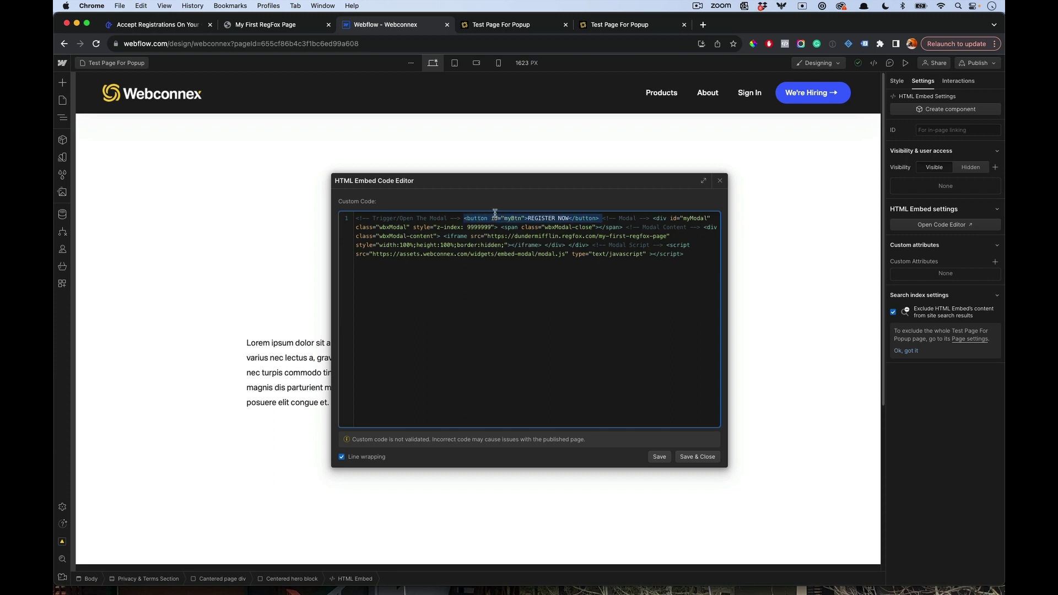
{"action": "key", "text": "BackSpace"}
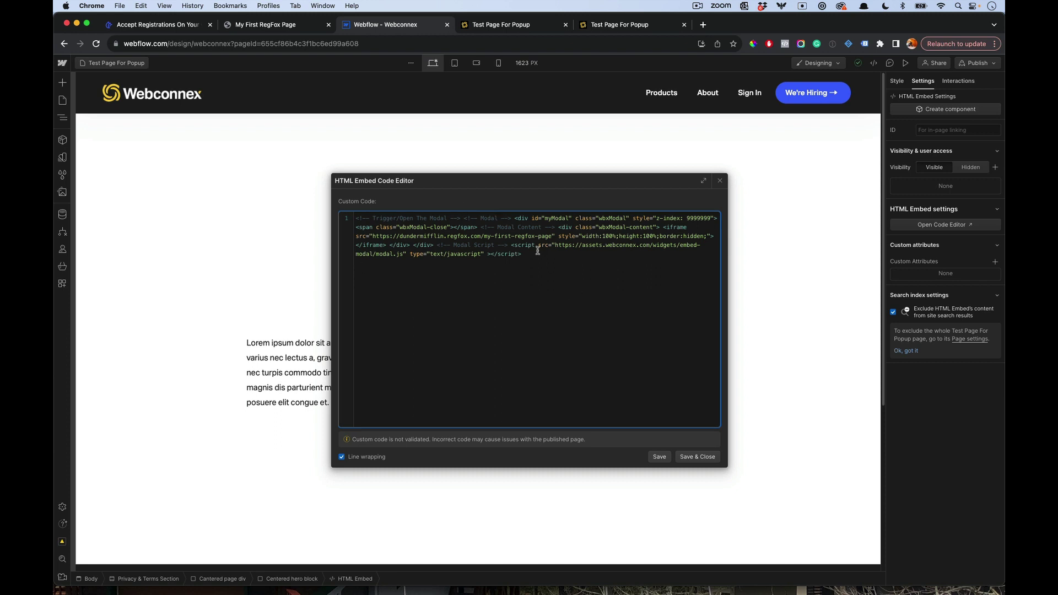
{"action": "left_click_drag", "start_coordinate": [537, 250], "coordinate": [356, 217]}
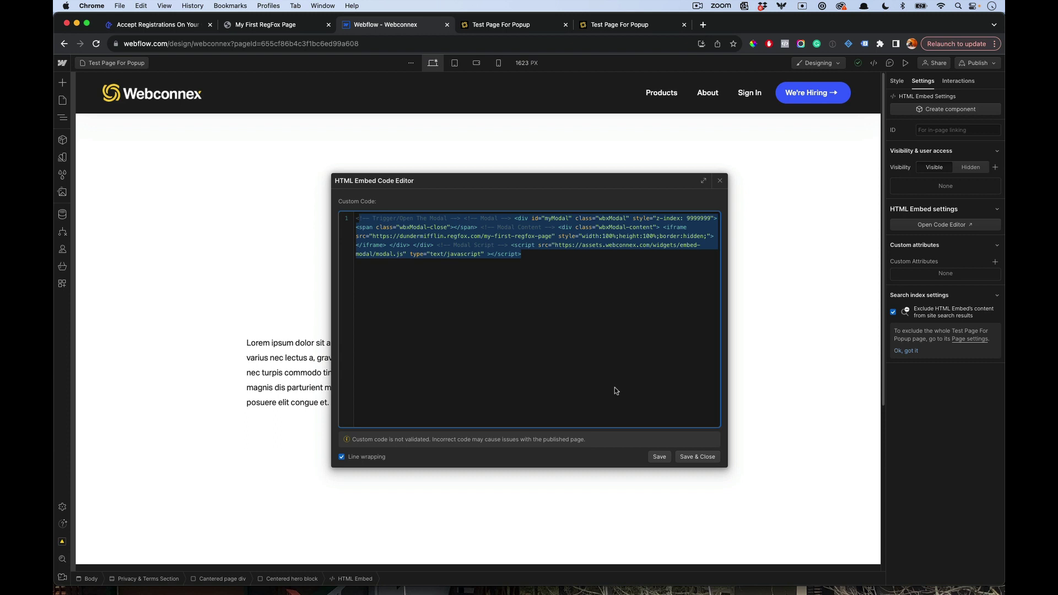
{"action": "left_click", "coordinate": [599, 380]}
{"action": "left_click", "coordinate": [707, 461]}
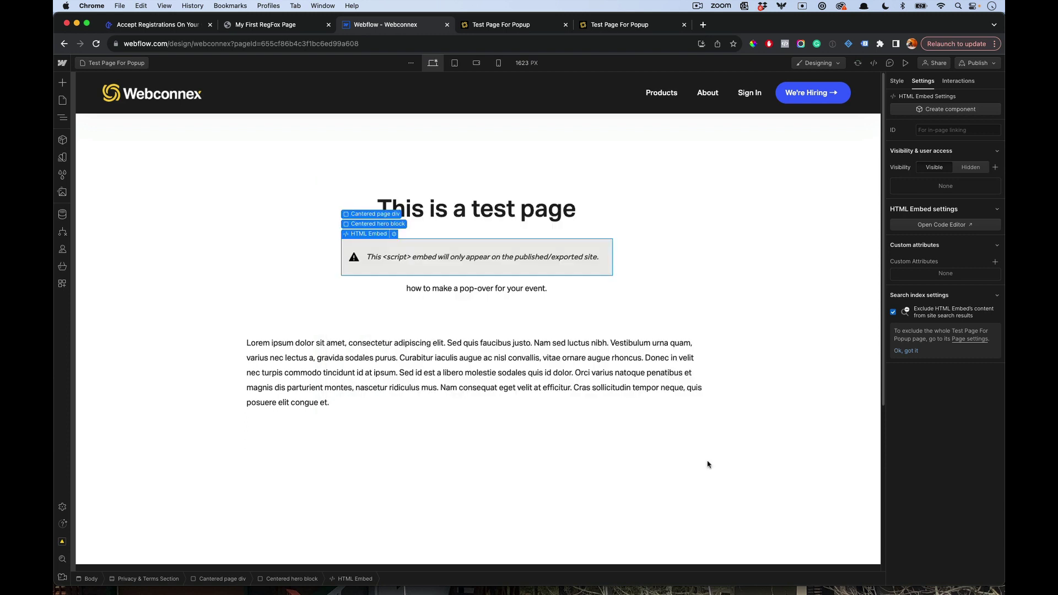
Step: Drag a Button into the hero above the embed and label it 'REGISTER NOW ONLINE'
{"action": "left_click", "coordinate": [66, 86]}
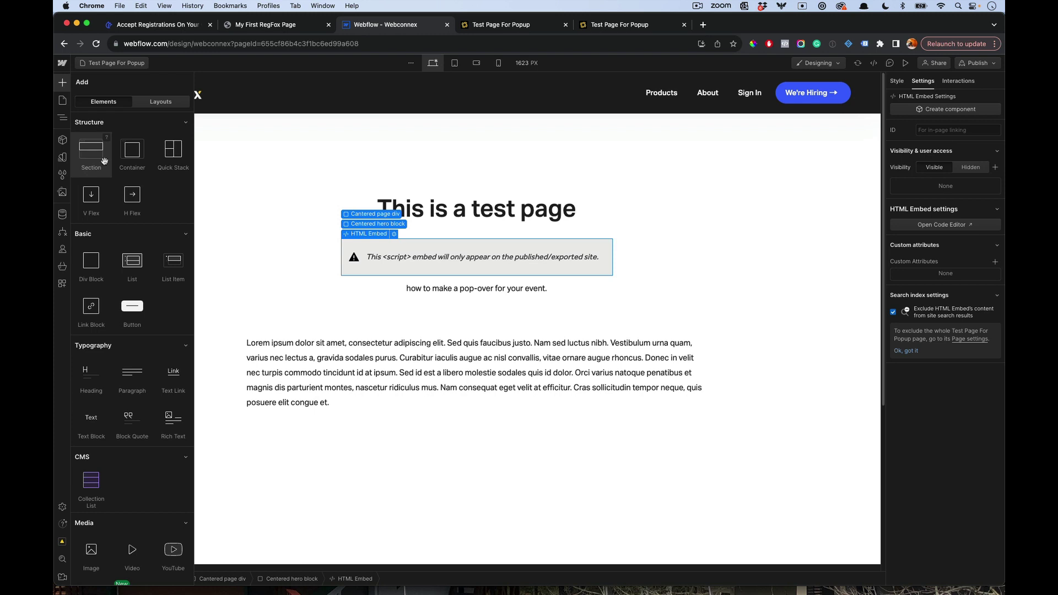
{"action": "left_click_drag", "start_coordinate": [133, 305], "coordinate": [439, 230]}
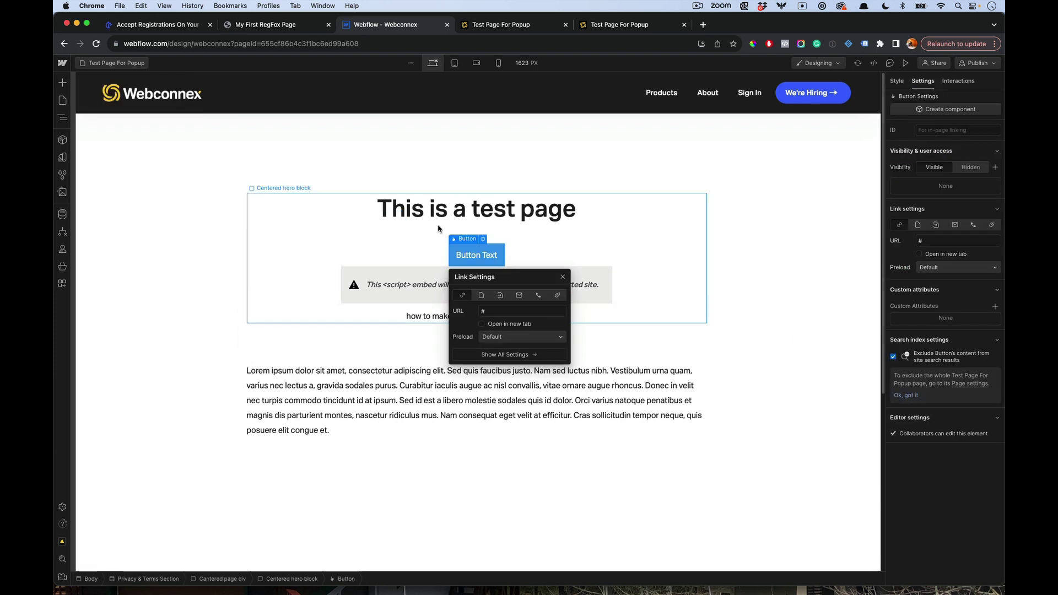
{"action": "double_click", "coordinate": [484, 254]}
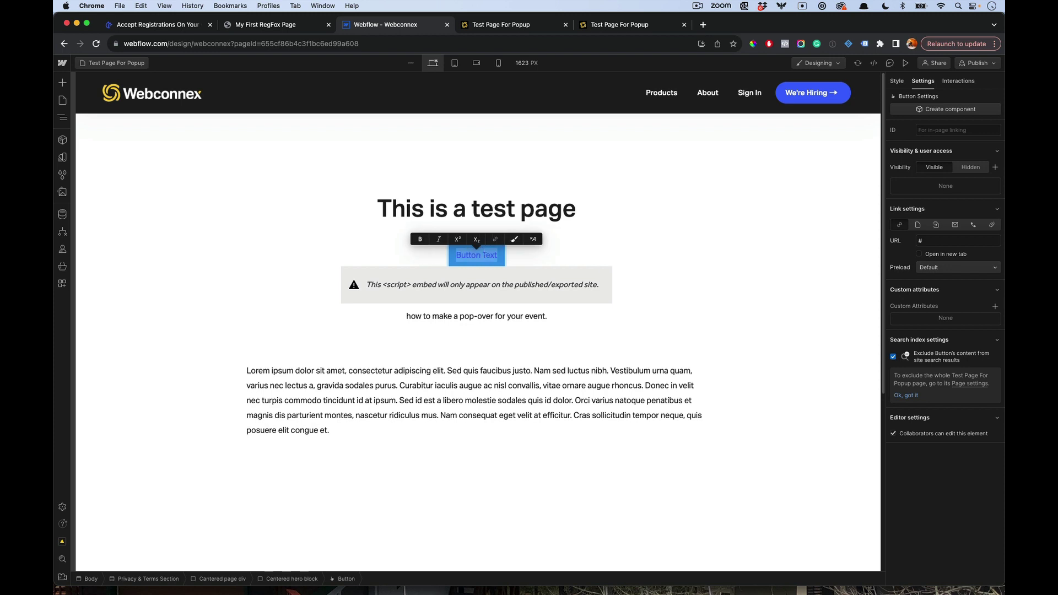
{"action": "type", "text": "REGISTER NOW ONLINE"}
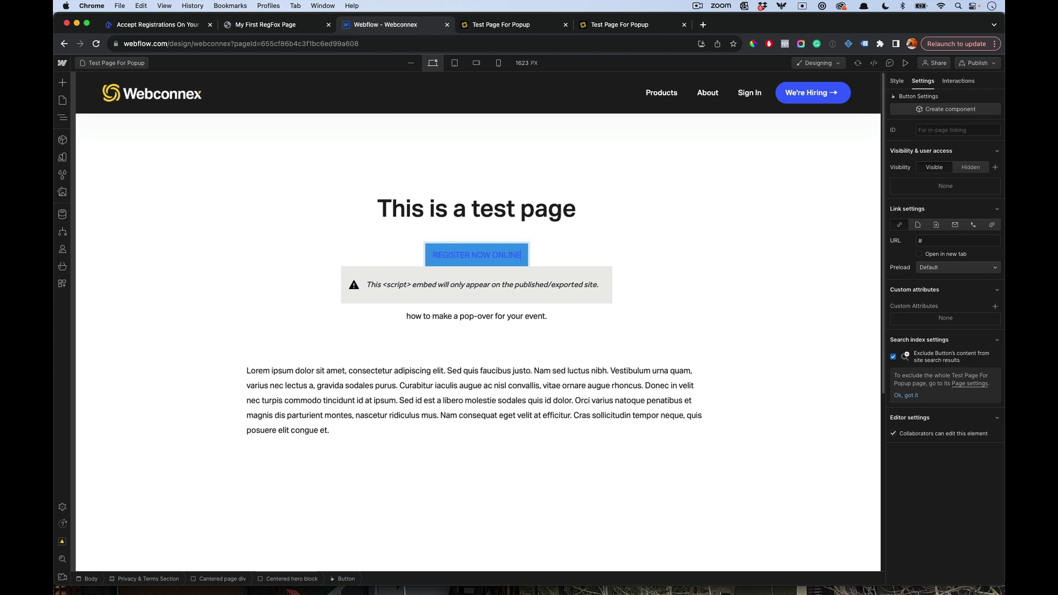
{"action": "key", "text": "Escape"}
{"action": "left_click", "coordinate": [626, 261]}
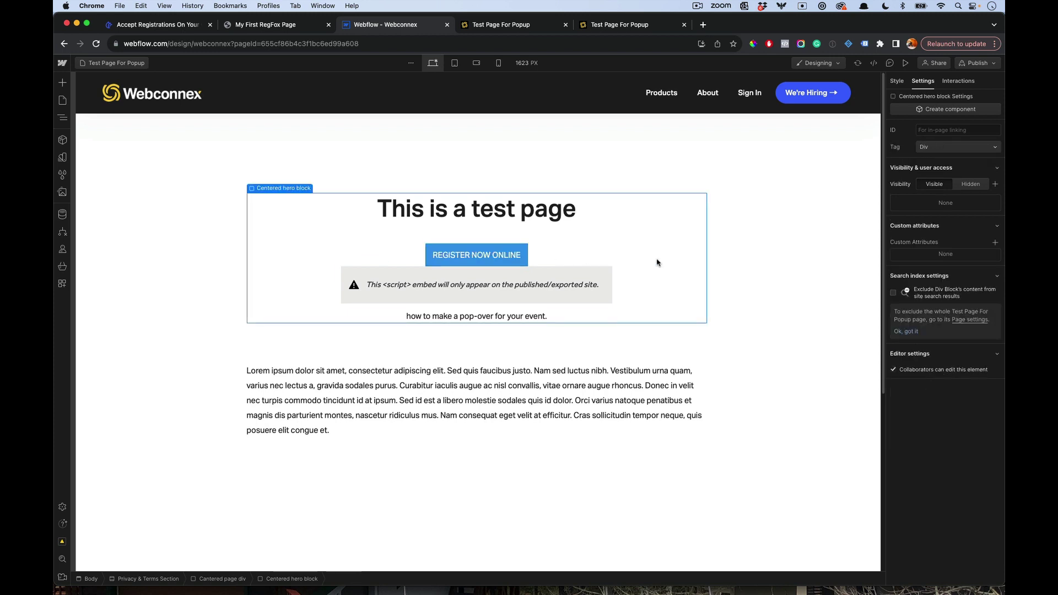
{"action": "left_click", "coordinate": [755, 280]}
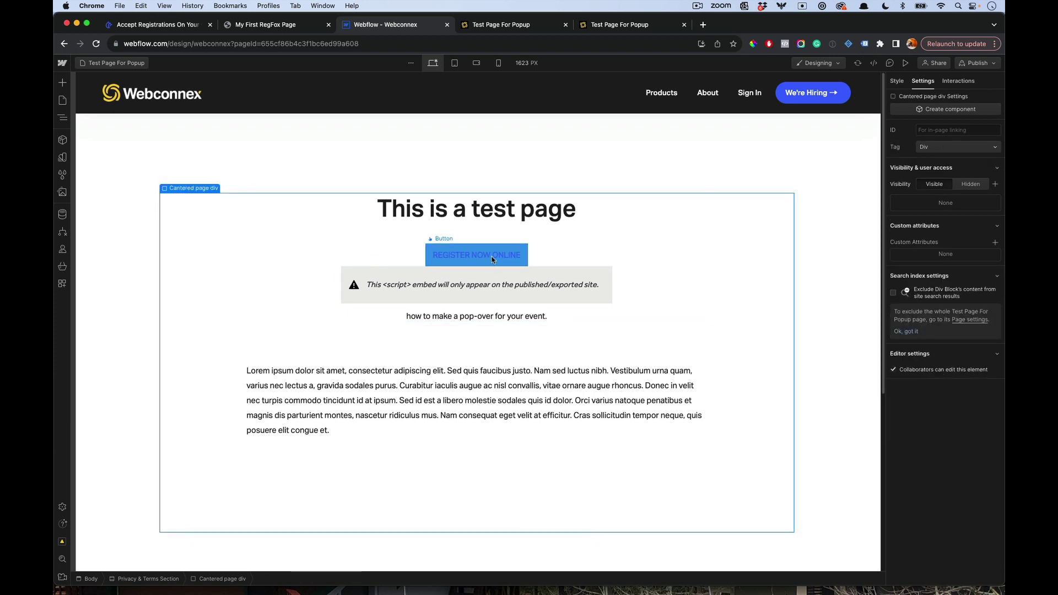
{"action": "left_click", "coordinate": [517, 259]}
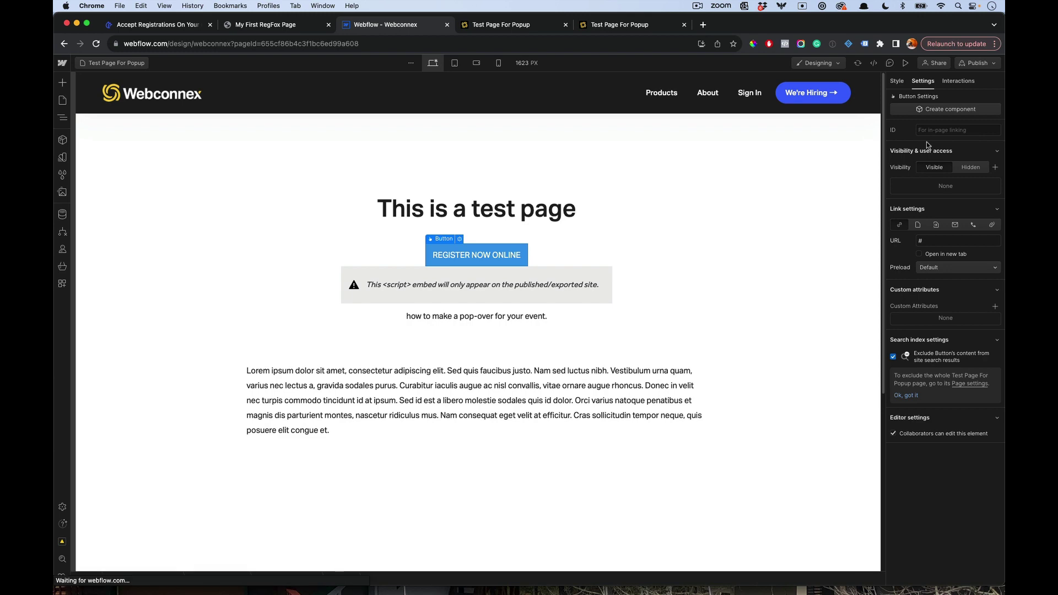
Step: Copy 'myBtn' from the help article snippet and paste it as the button's ID
{"action": "left_click", "coordinate": [166, 26]}
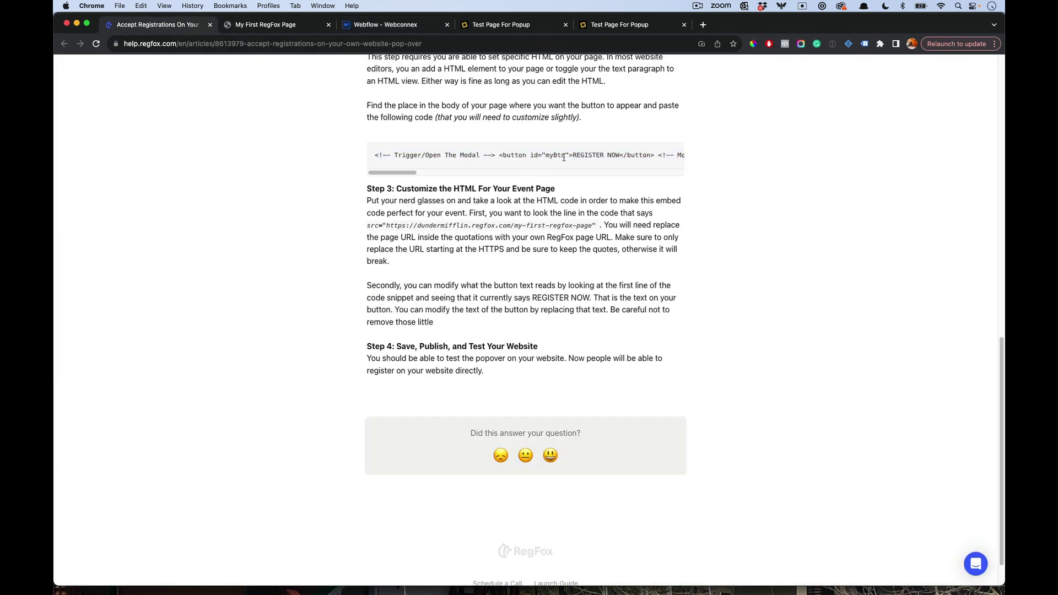
{"action": "left_click_drag", "start_coordinate": [566, 155], "coordinate": [547, 157]}
{"action": "key", "text": "super+c"}
{"action": "left_click", "coordinate": [385, 25]}
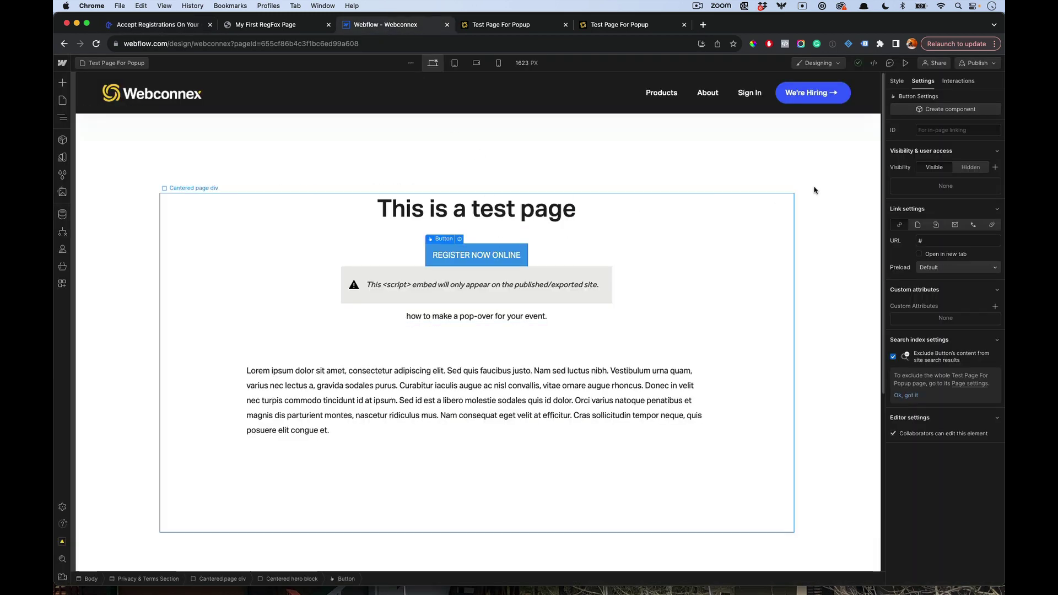
{"action": "left_click", "coordinate": [989, 131]}
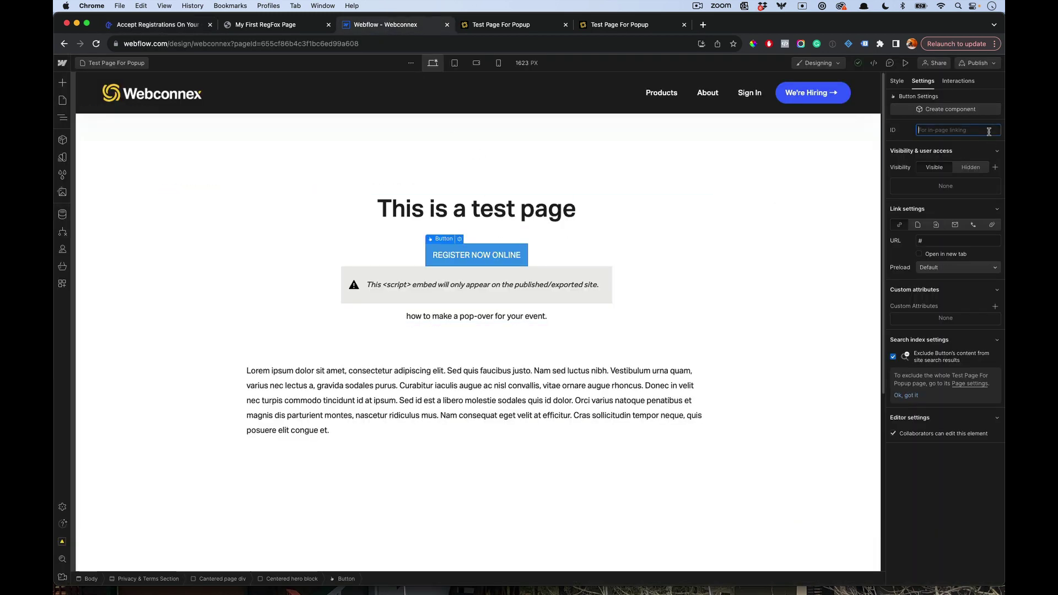
{"action": "key", "text": "super+v"}
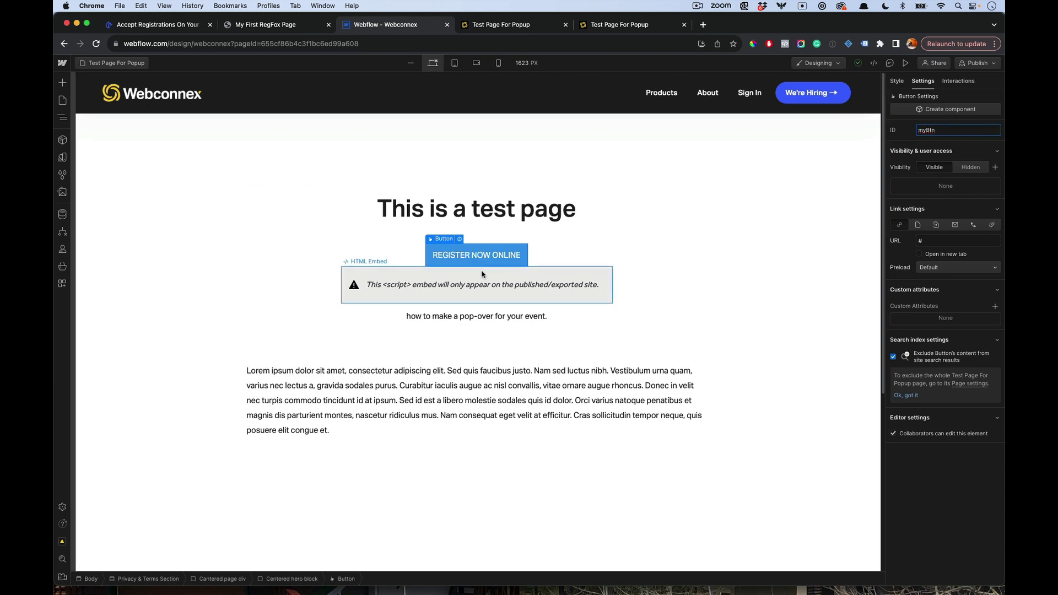
{"action": "left_click", "coordinate": [830, 209]}
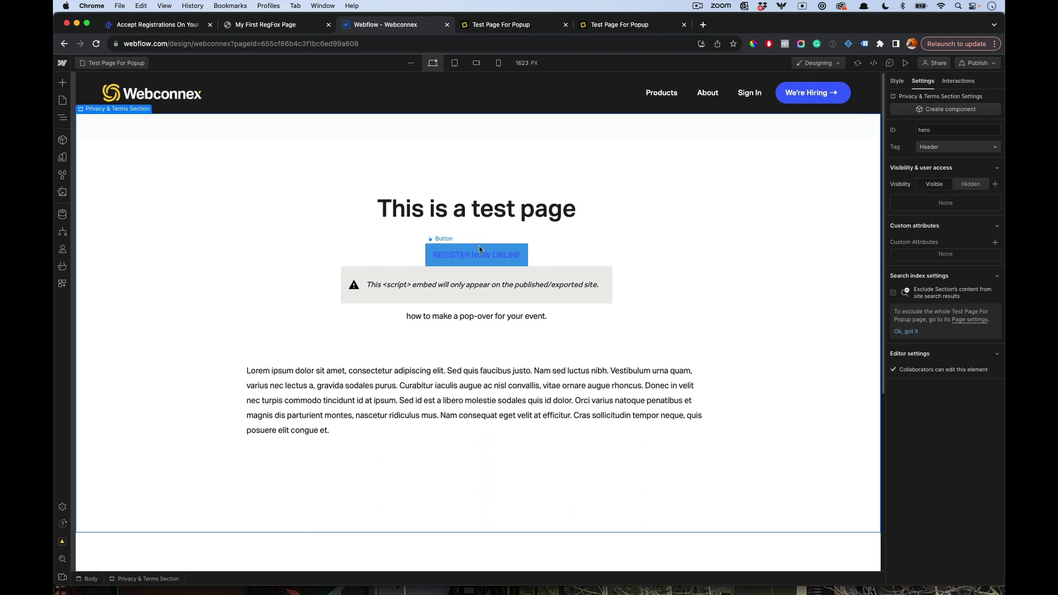
Step: Republish the site to the staging domain and open the live test page in a new tab
{"action": "left_click", "coordinate": [991, 65]}
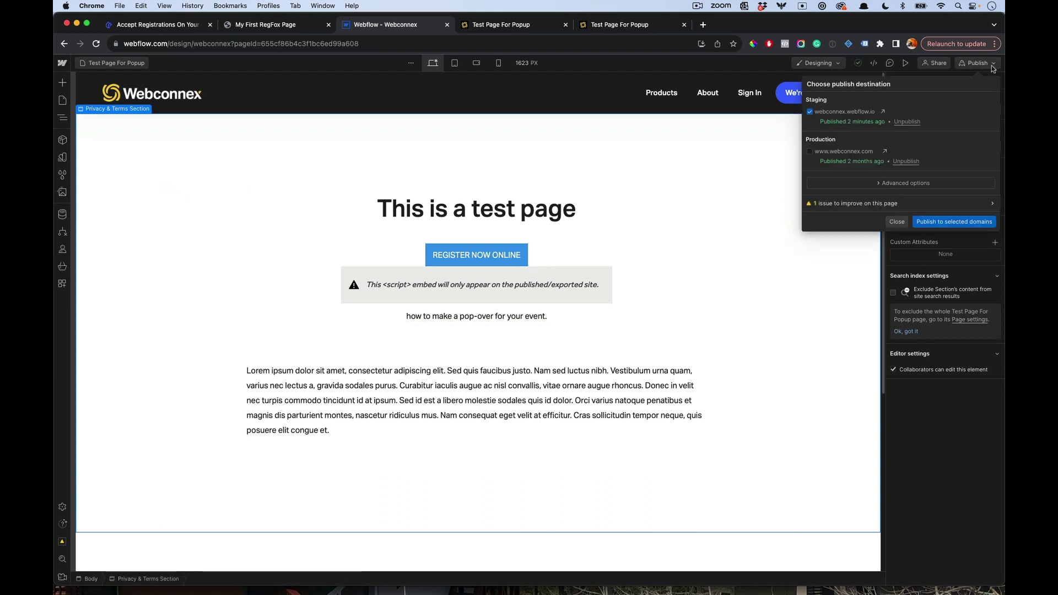
{"action": "left_click", "coordinate": [961, 225]}
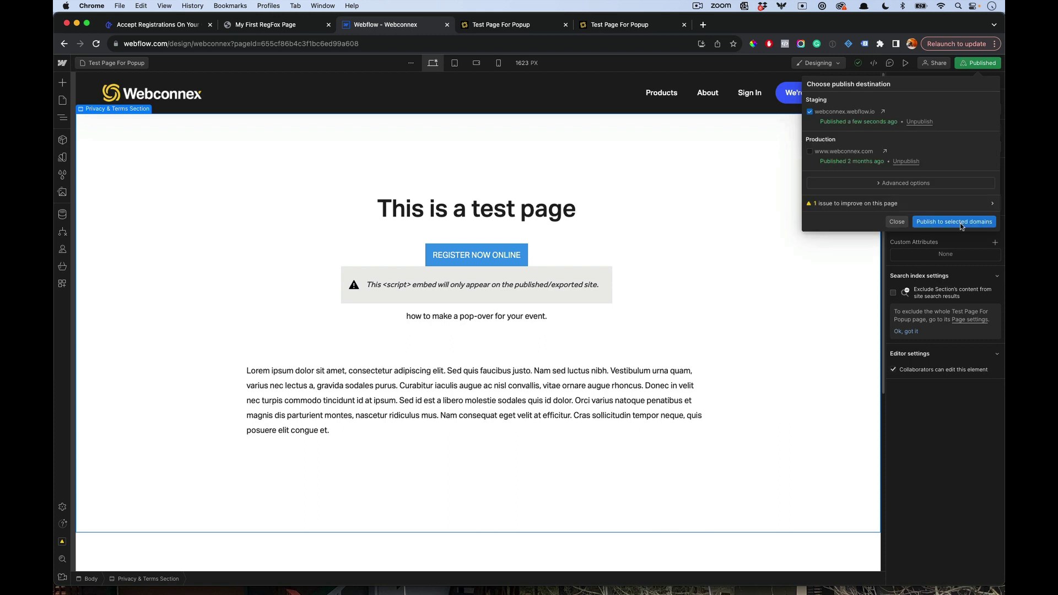
{"action": "left_click", "coordinate": [882, 112]}
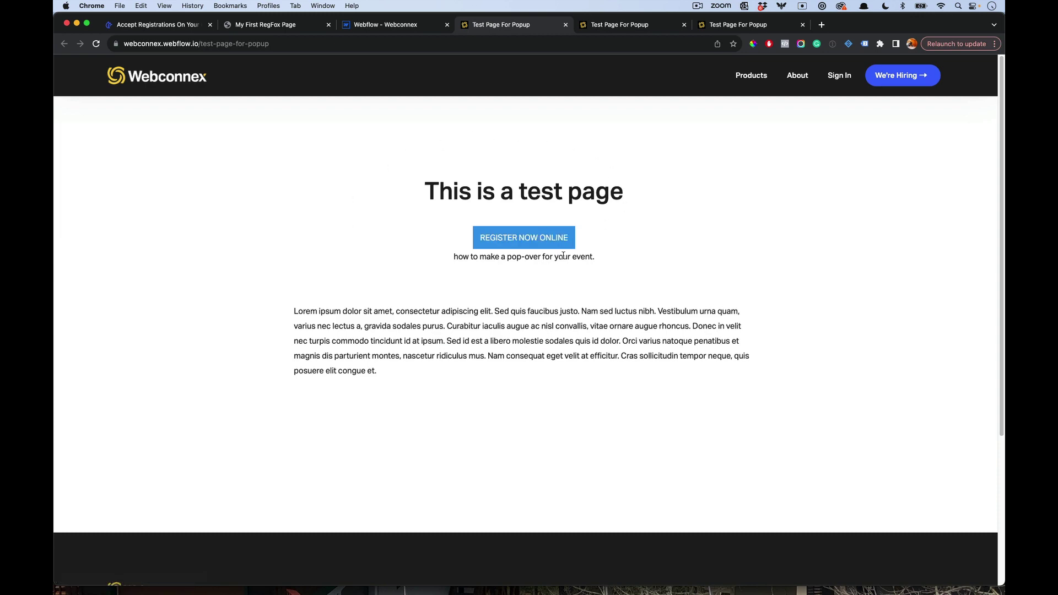
Step: Test that REGISTER NOW ONLINE opens the DunderCon pop-over, close it, and return to Webflow
{"action": "left_click", "coordinate": [549, 237]}
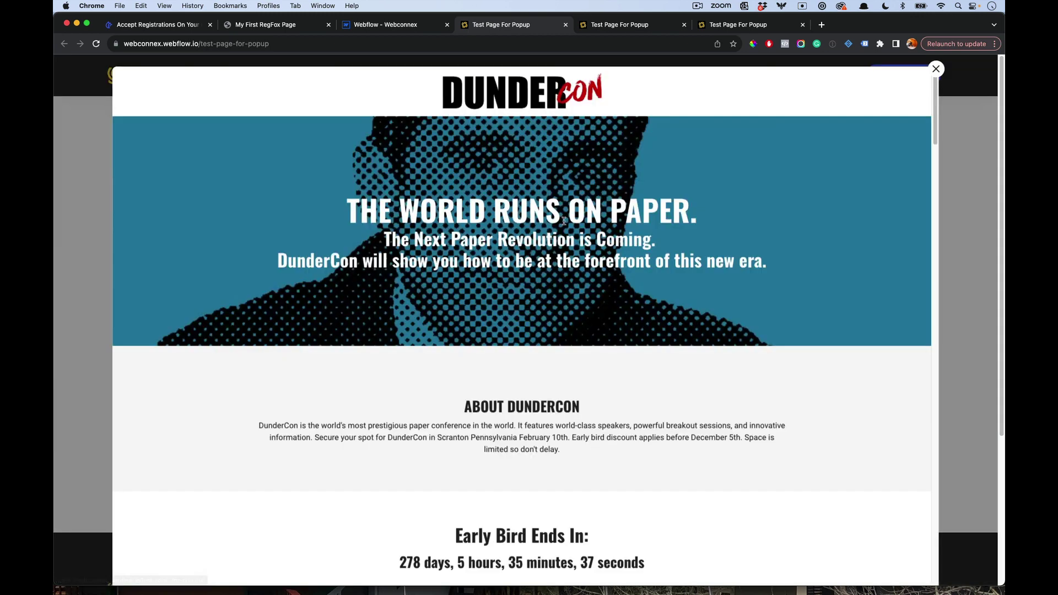
{"action": "left_click", "coordinate": [935, 69]}
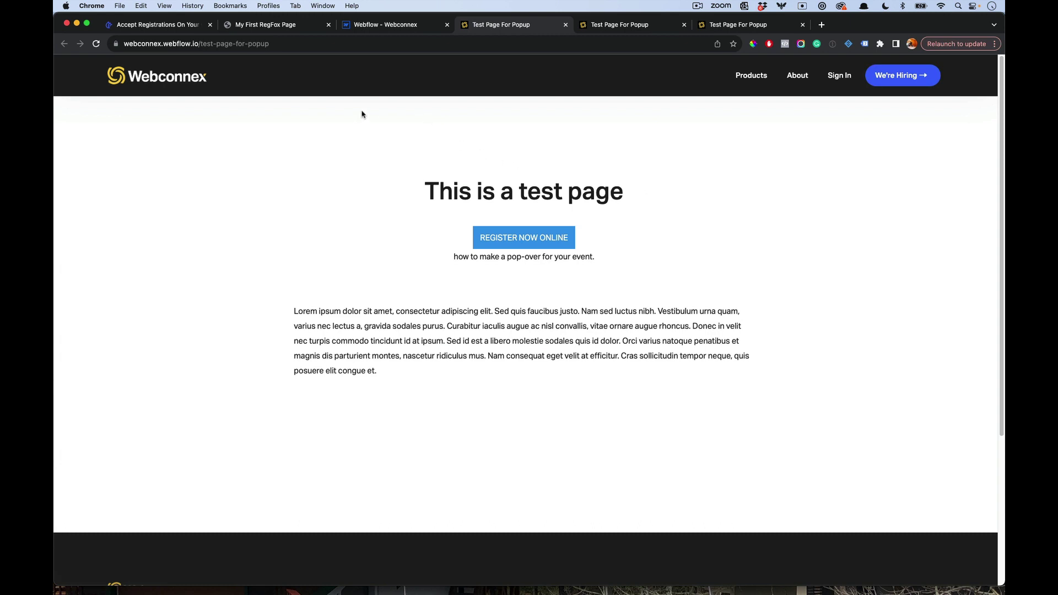
{"action": "left_click", "coordinate": [372, 24]}
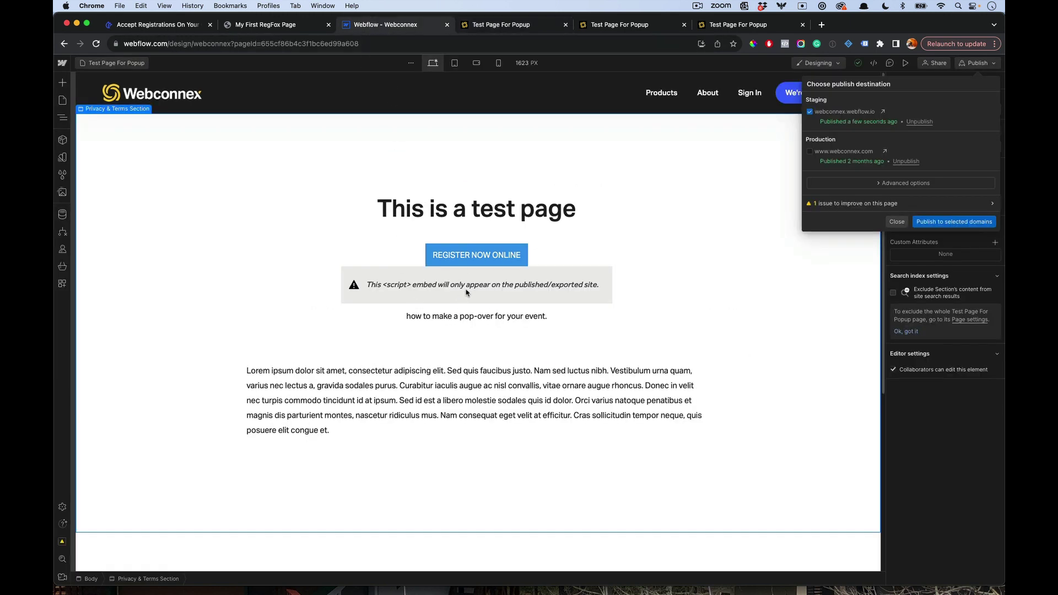